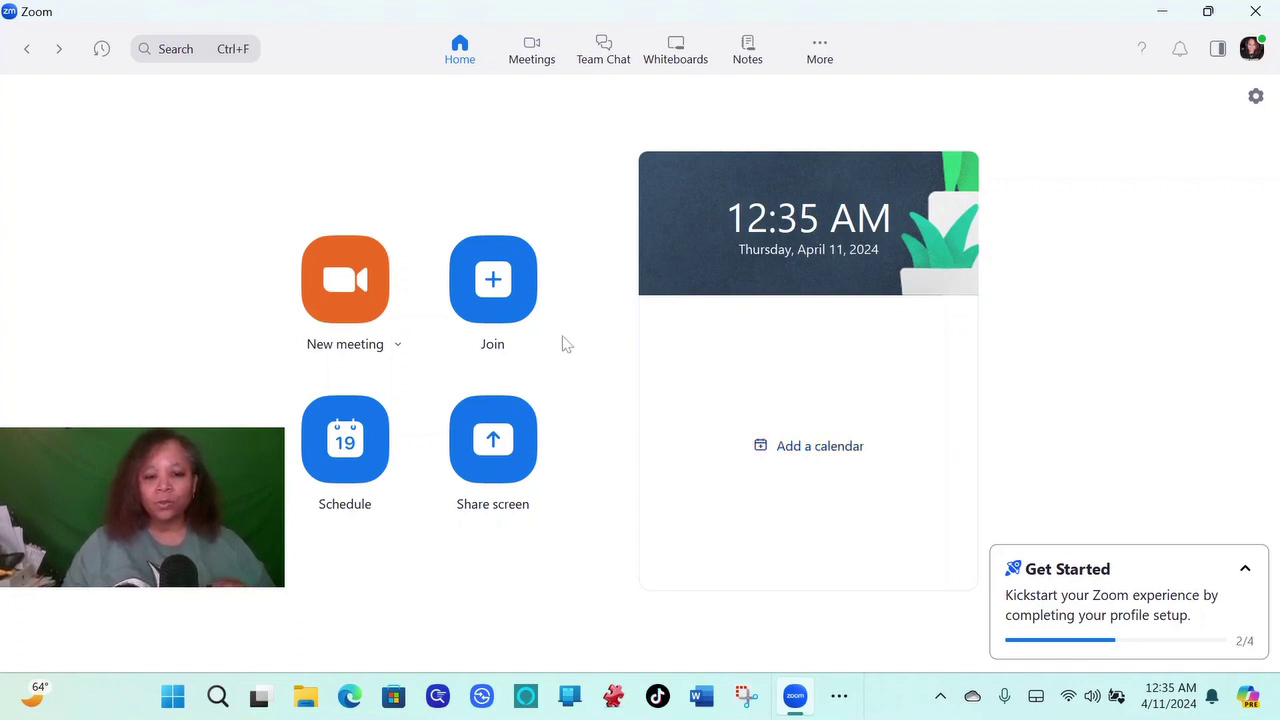
# Start a new meeting, join it with computer audio, and dismiss the AI Companion free-trial offer
pyautogui.click(345, 315)
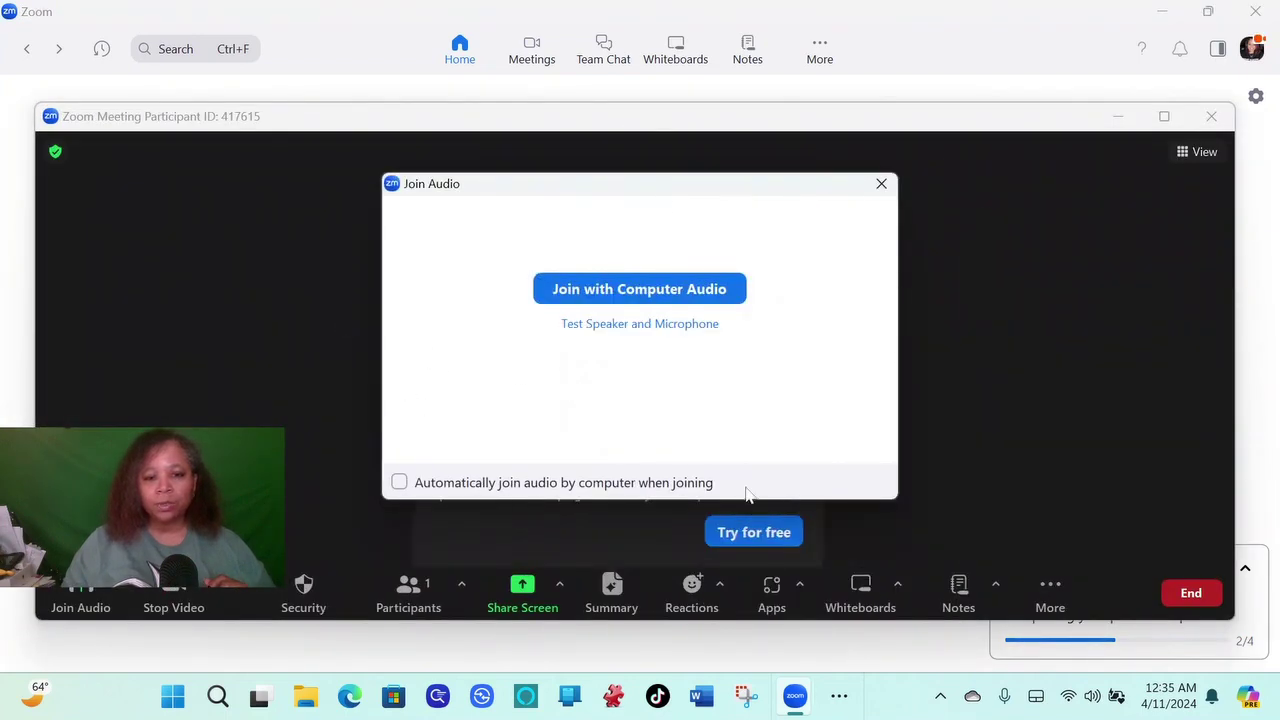
pyautogui.click(622, 293)
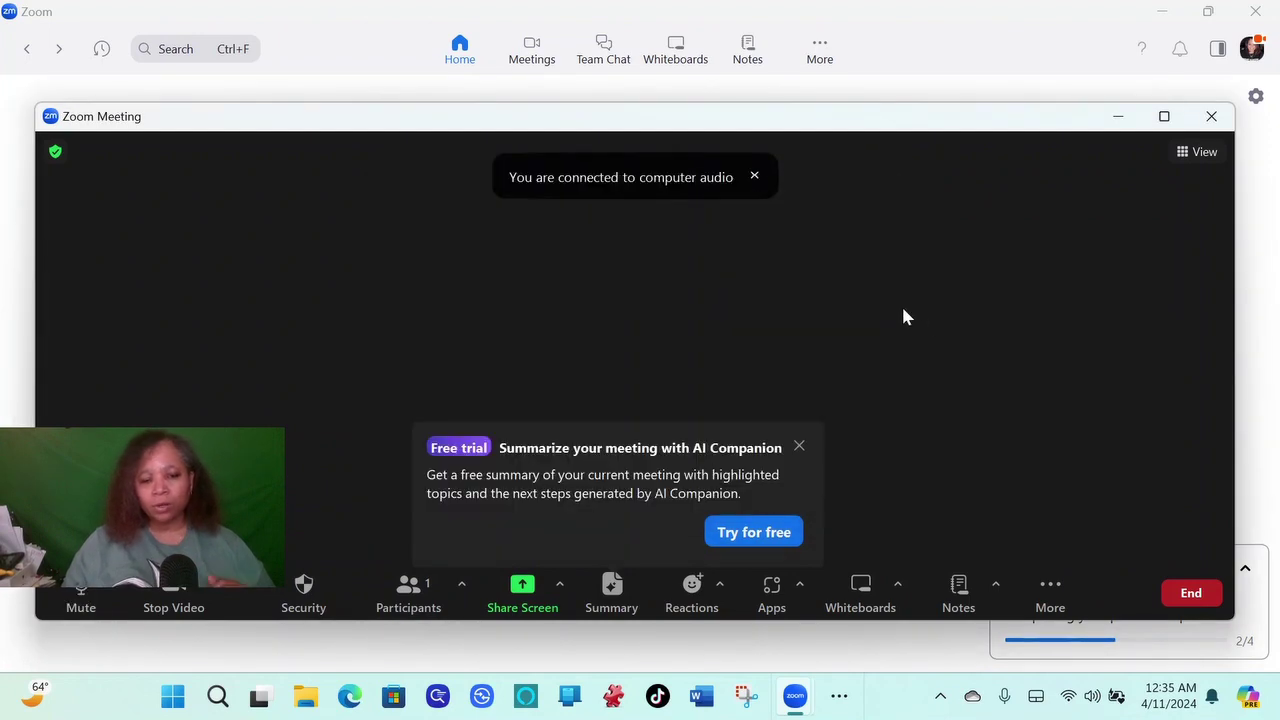
pyautogui.click(799, 446)
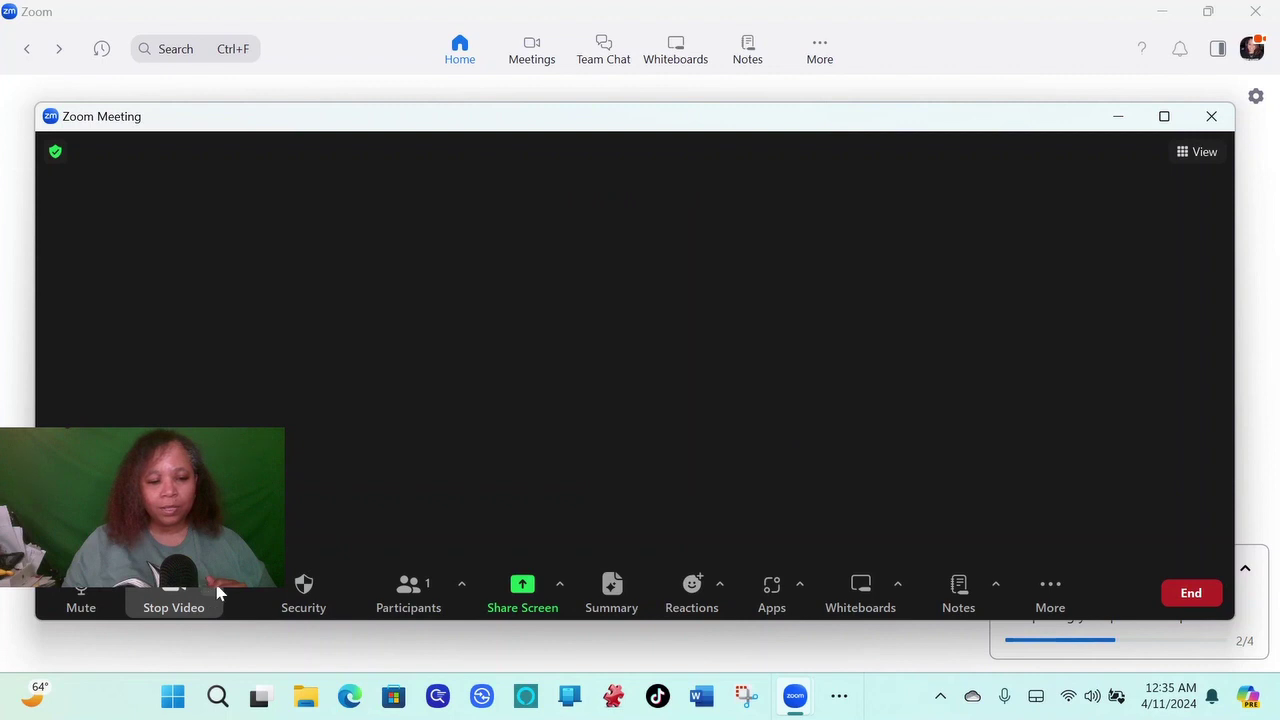
# View the meeting's camera options, and turn the video off and back on
pyautogui.click(214, 588)
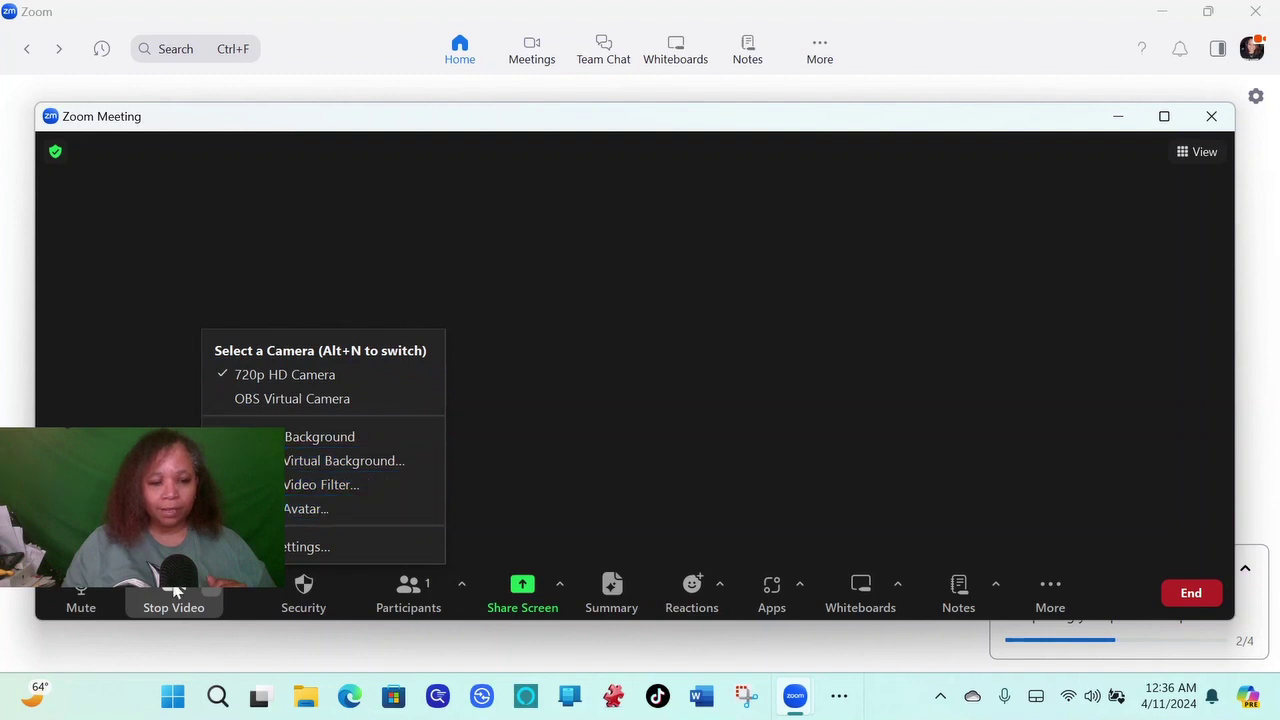
pyautogui.click(212, 590)
pyautogui.click(210, 590)
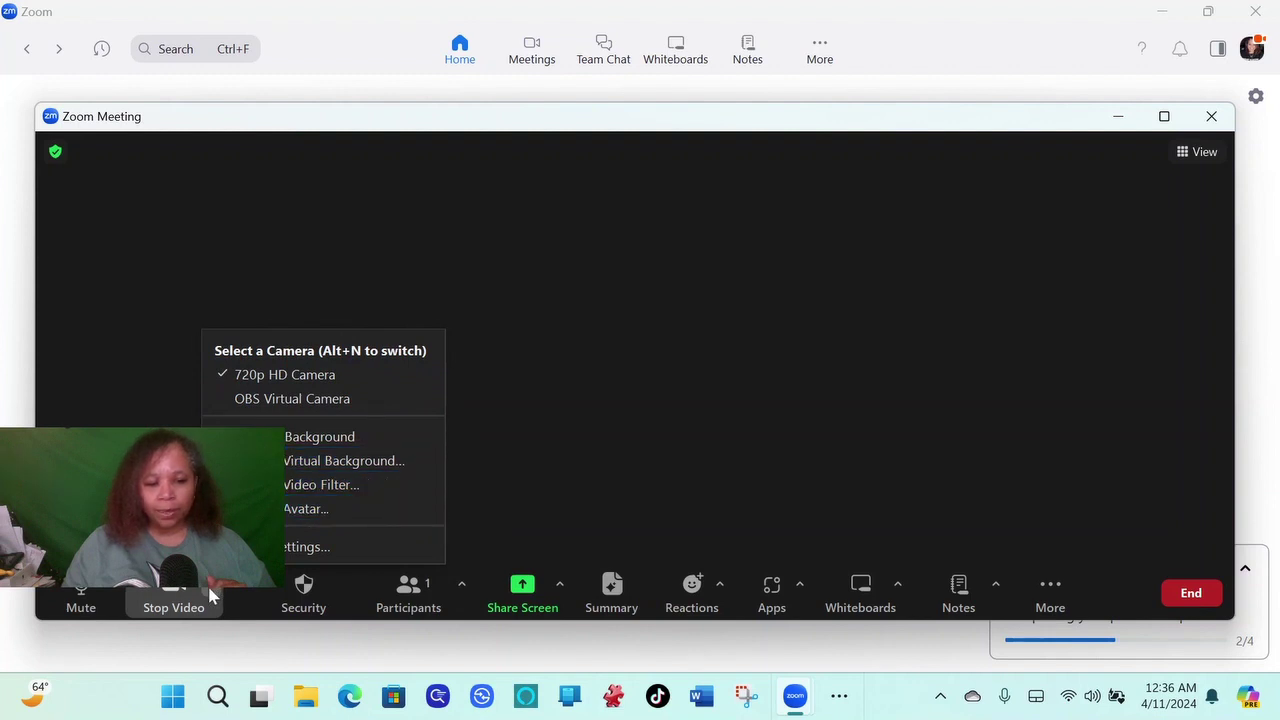
pyautogui.click(210, 598)
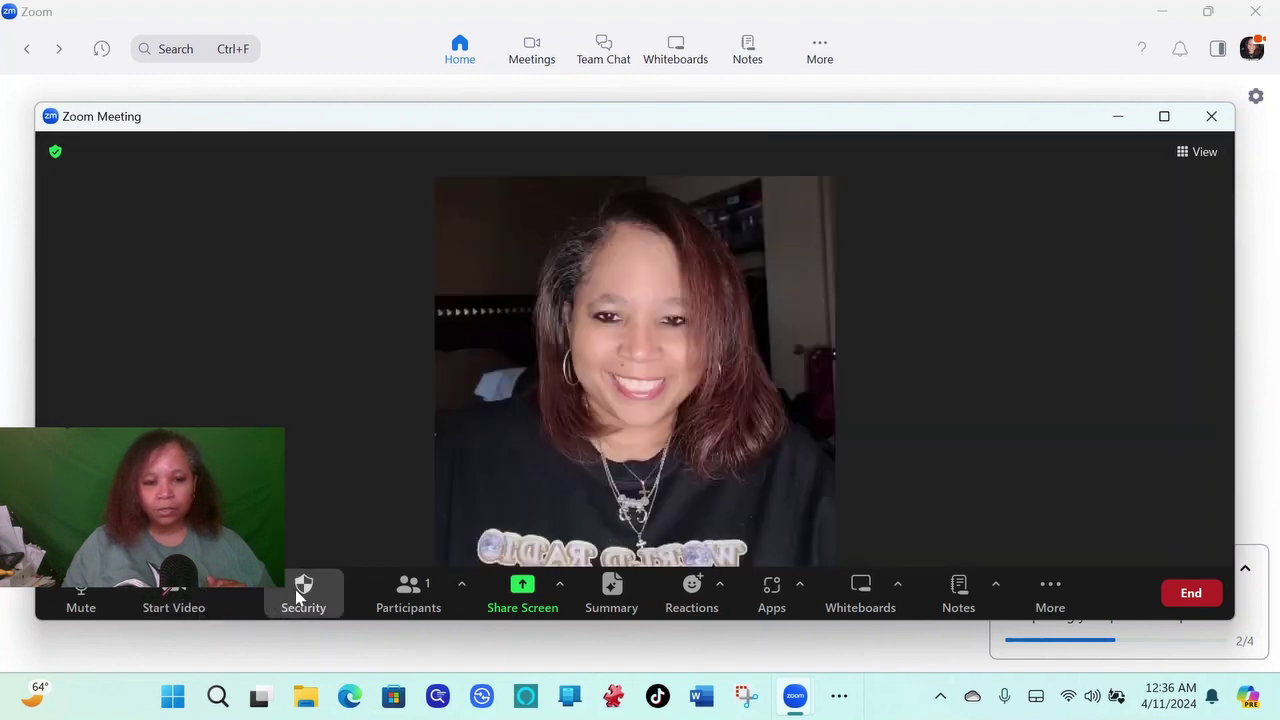
pyautogui.click(165, 598)
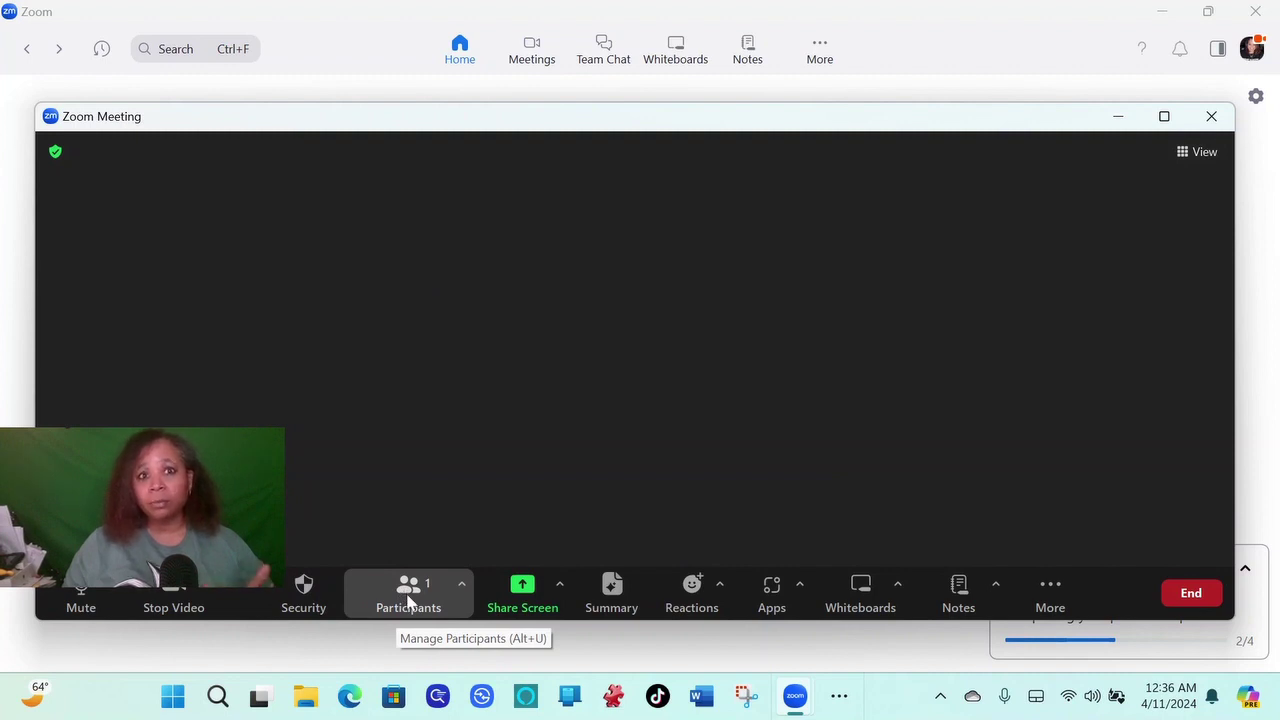
# Examine the reaction settings, quick reactions and full emoji set available in the meeting
pyautogui.click(718, 588)
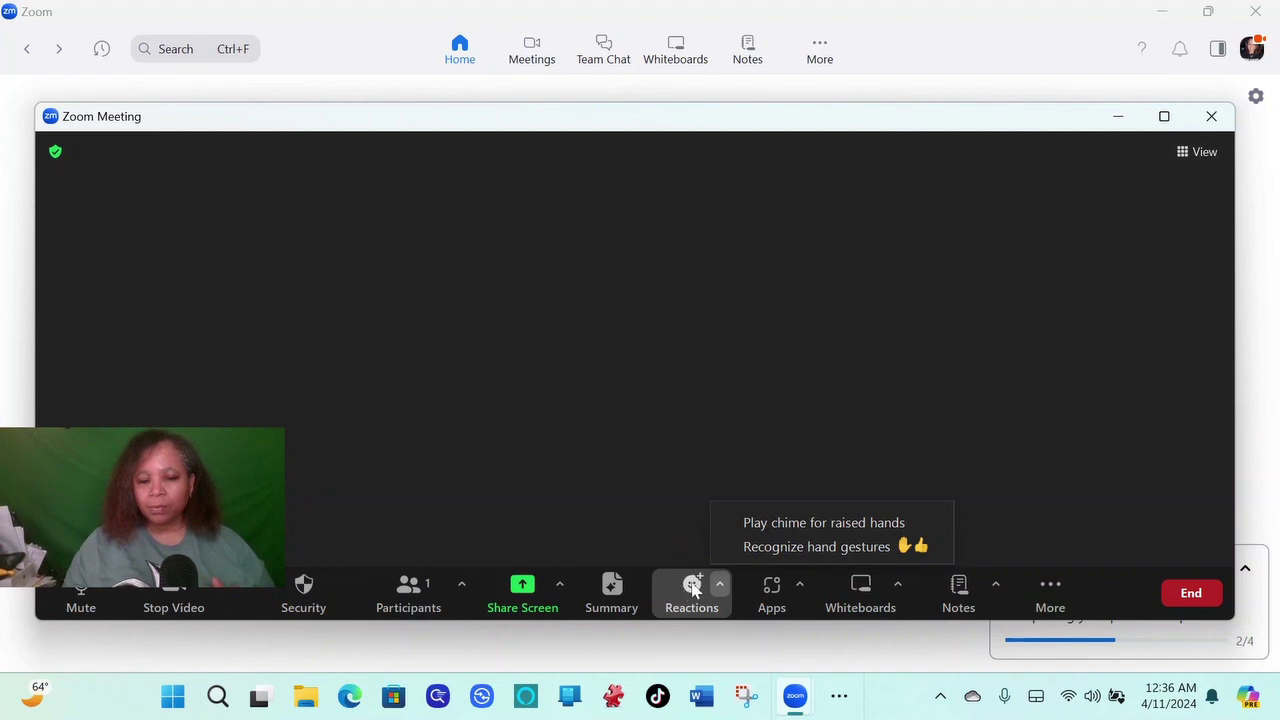
pyautogui.click(692, 590)
pyautogui.click(692, 590)
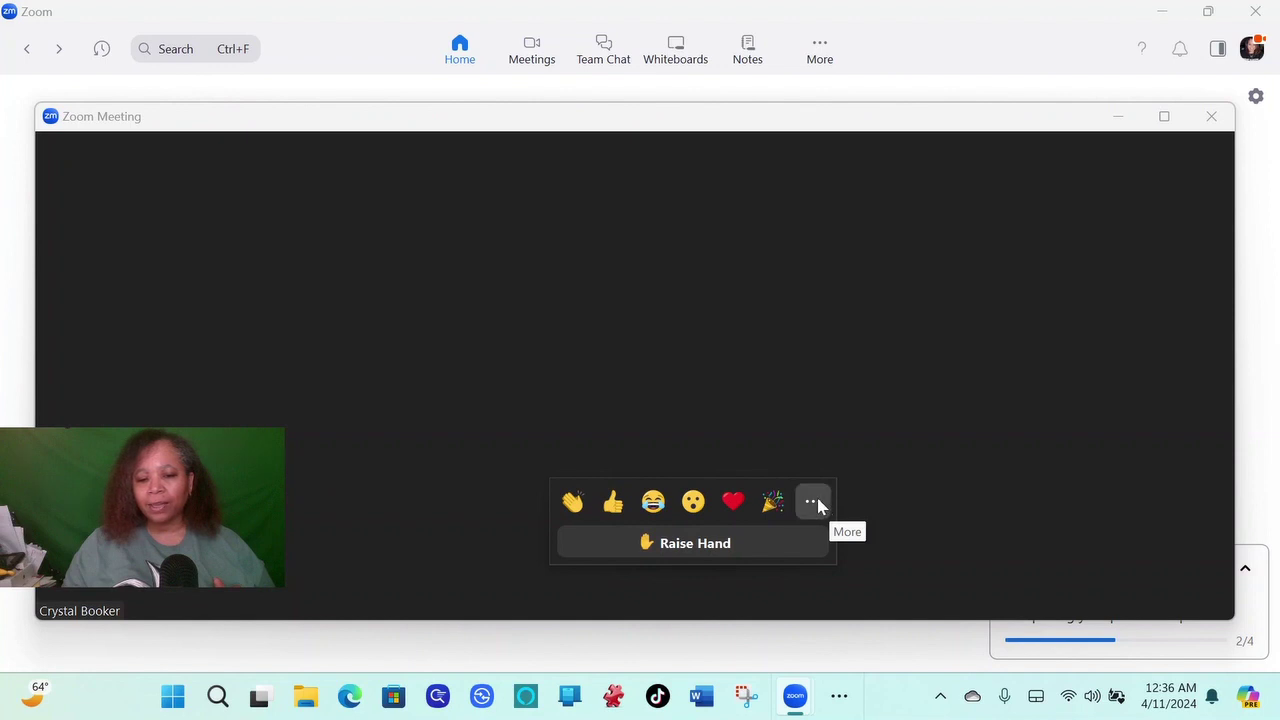
pyautogui.click(814, 503)
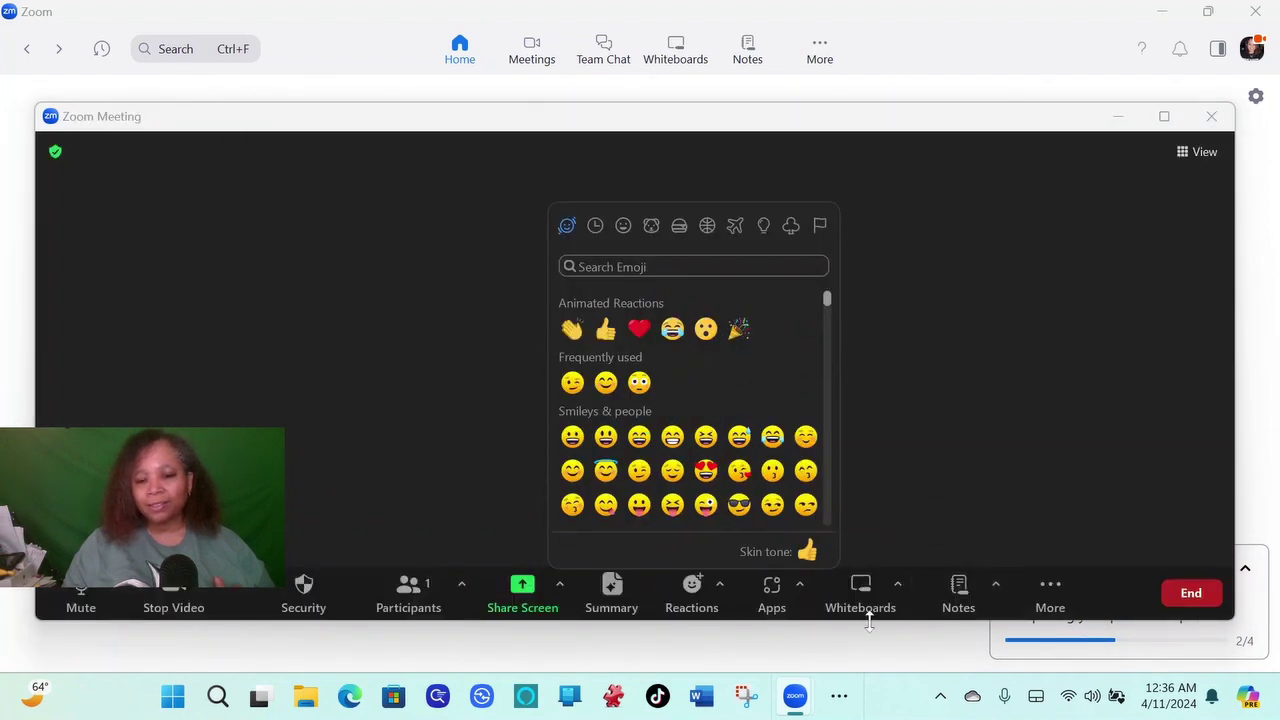
pyautogui.click(690, 590)
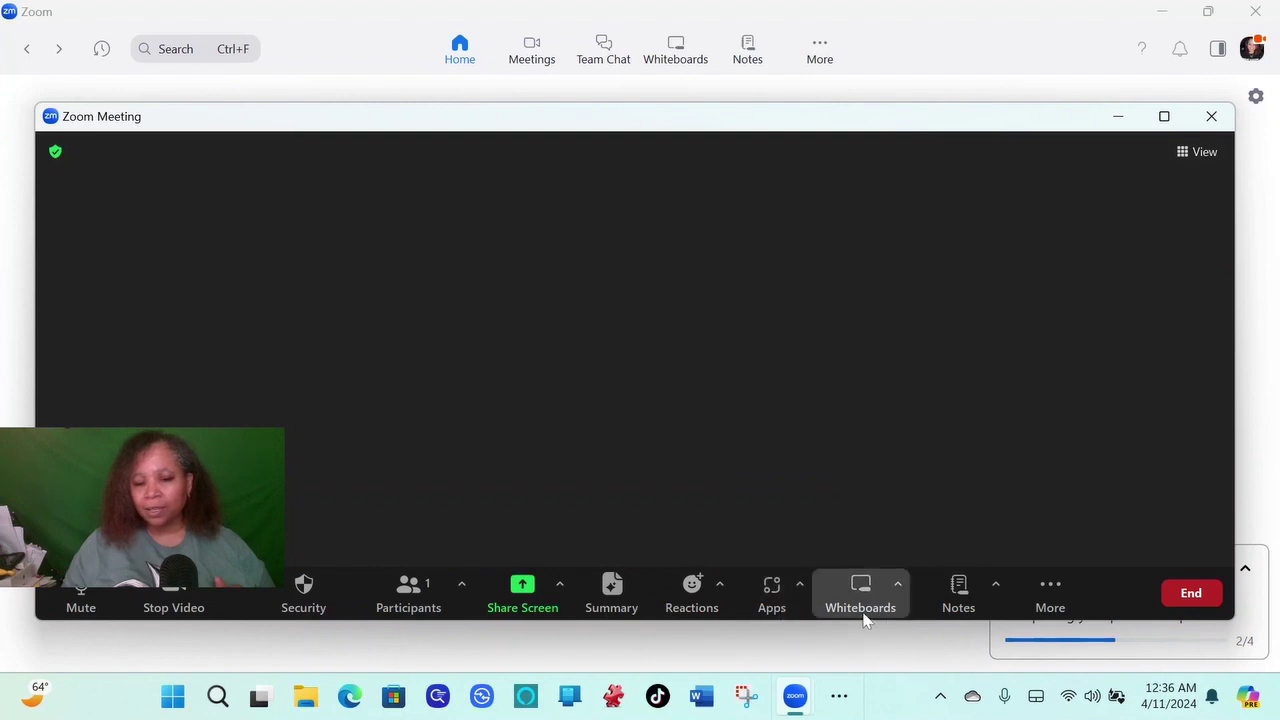
# Open the meeting chat, review who participants can chat with, and close the chat
pyautogui.click(1052, 589)
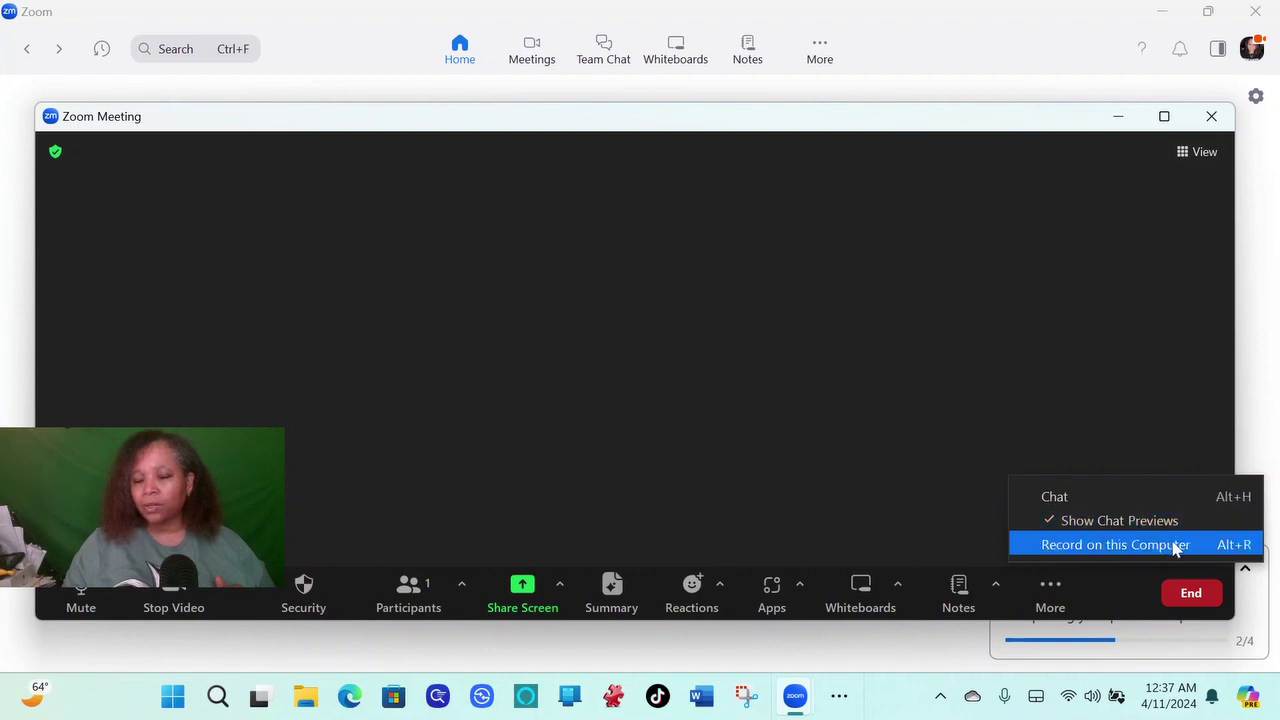
pyautogui.click(1119, 500)
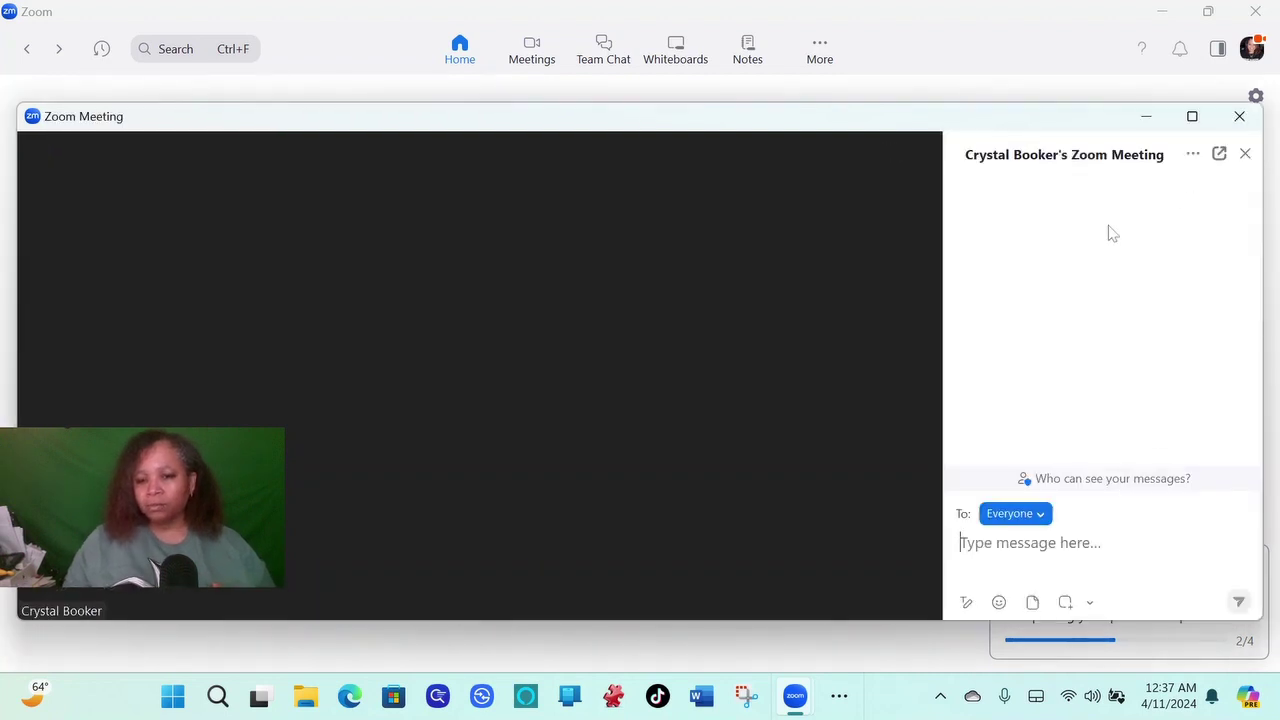
pyautogui.click(1193, 155)
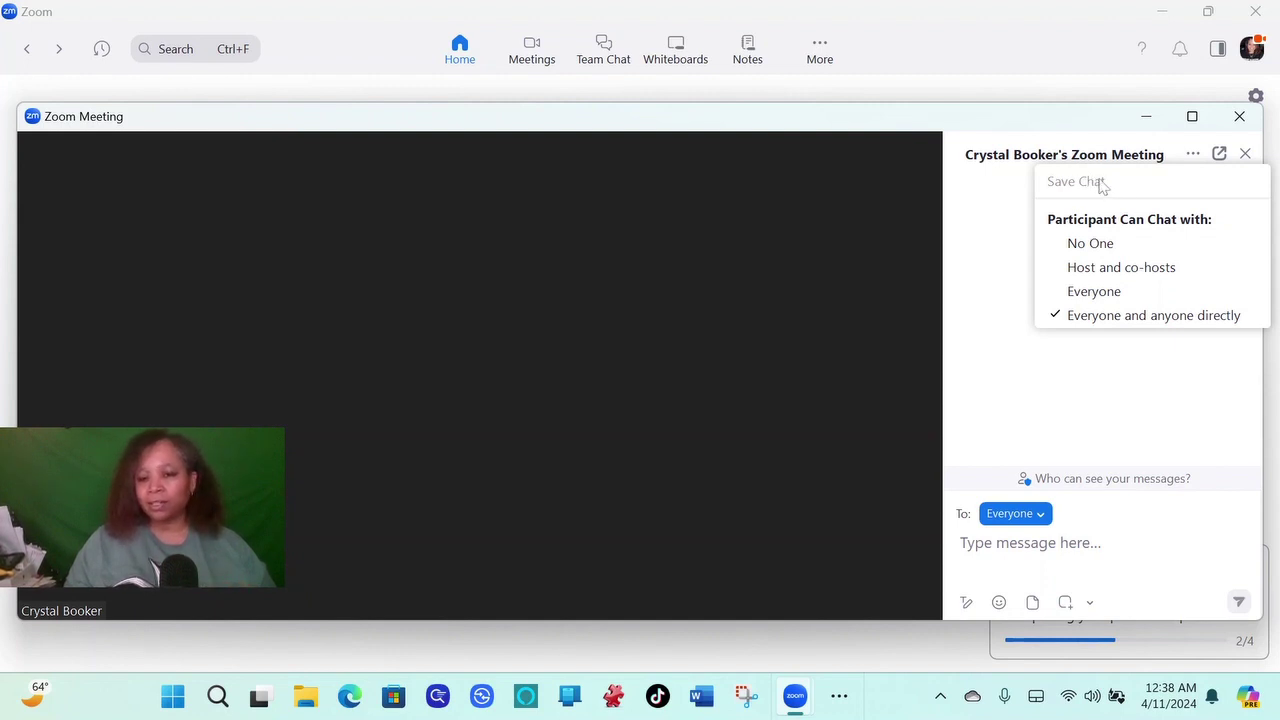
pyautogui.click(1192, 155)
pyautogui.click(1192, 155)
pyautogui.click(1136, 372)
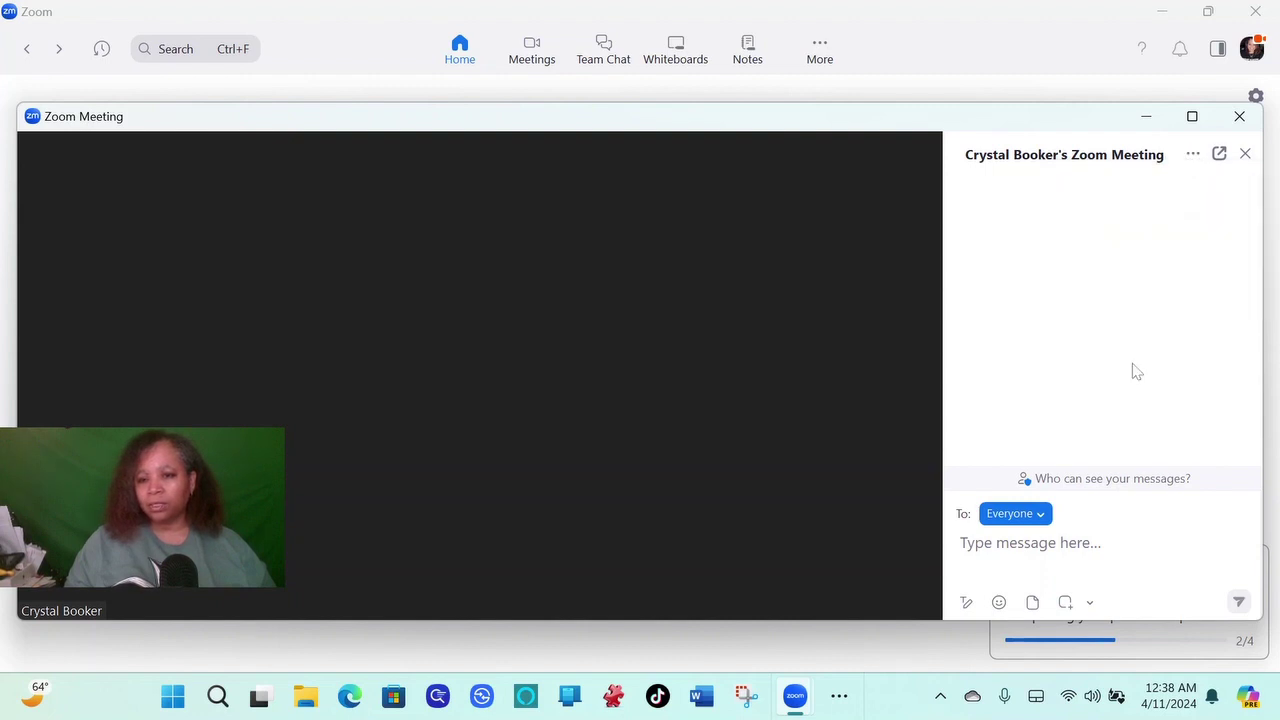
pyautogui.click(1244, 156)
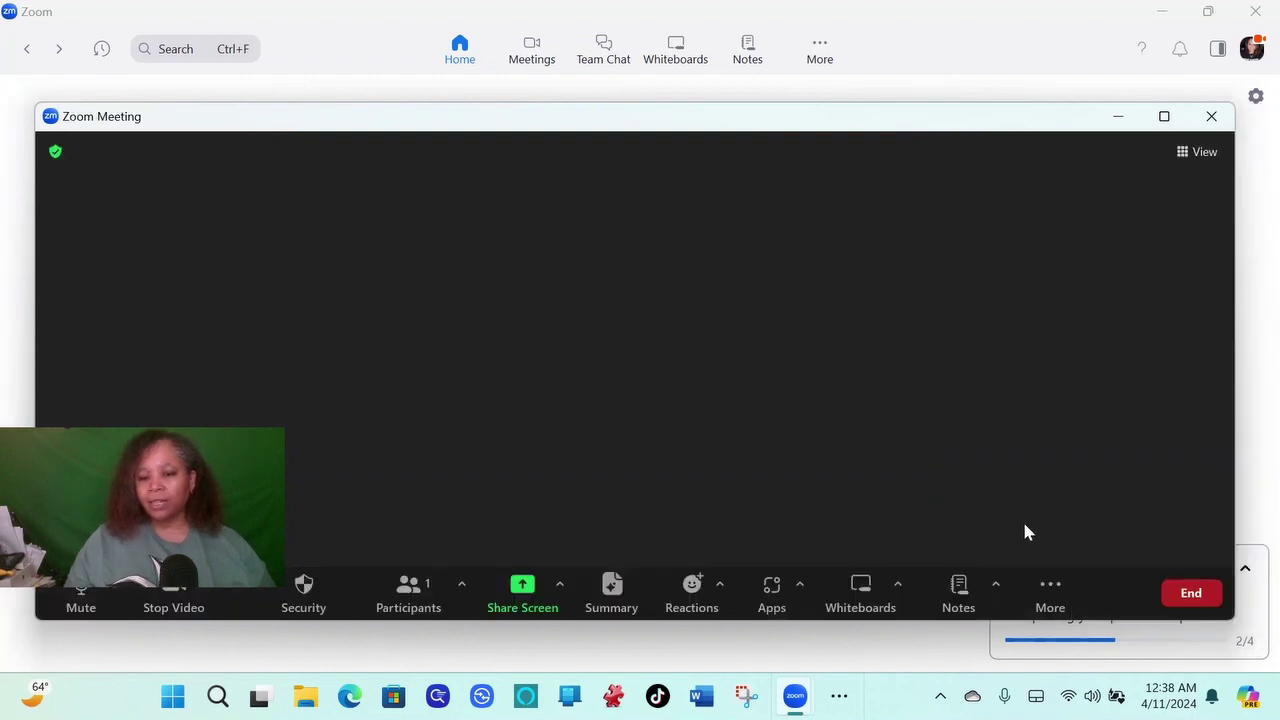
# Start recording the meeting on this computer and pause the recording
pyautogui.click(1052, 590)
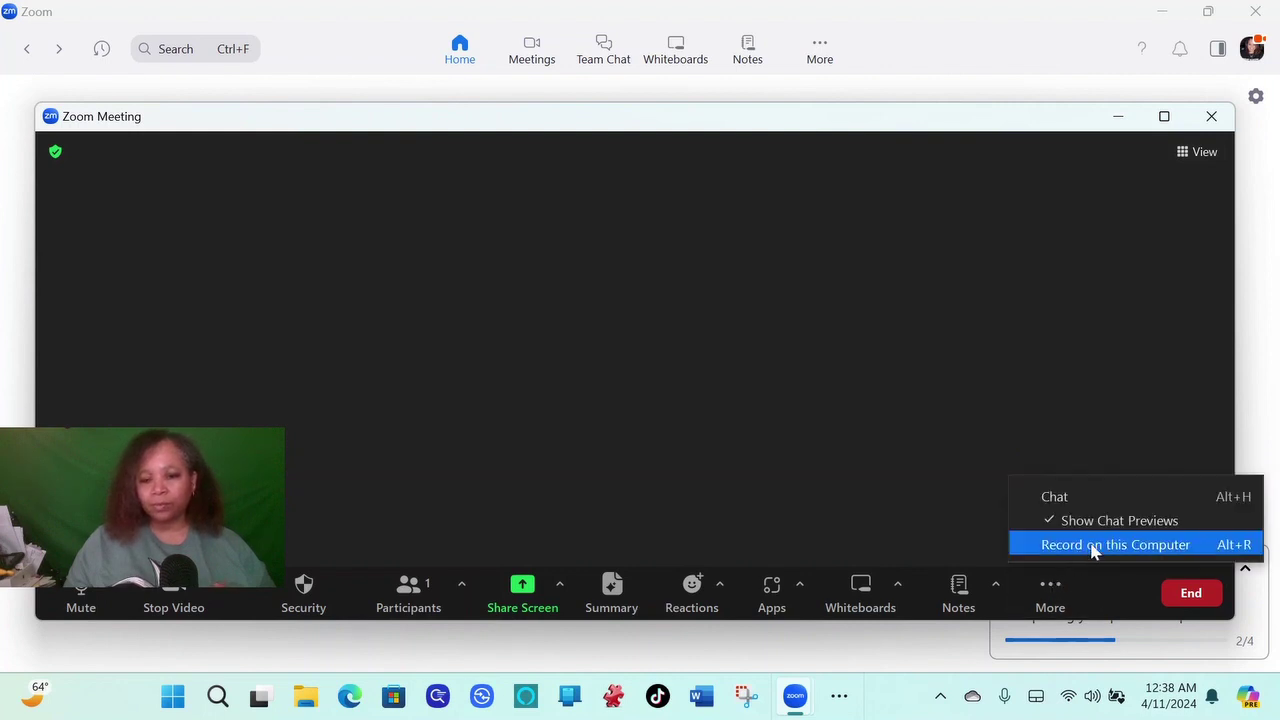
pyautogui.click(1093, 551)
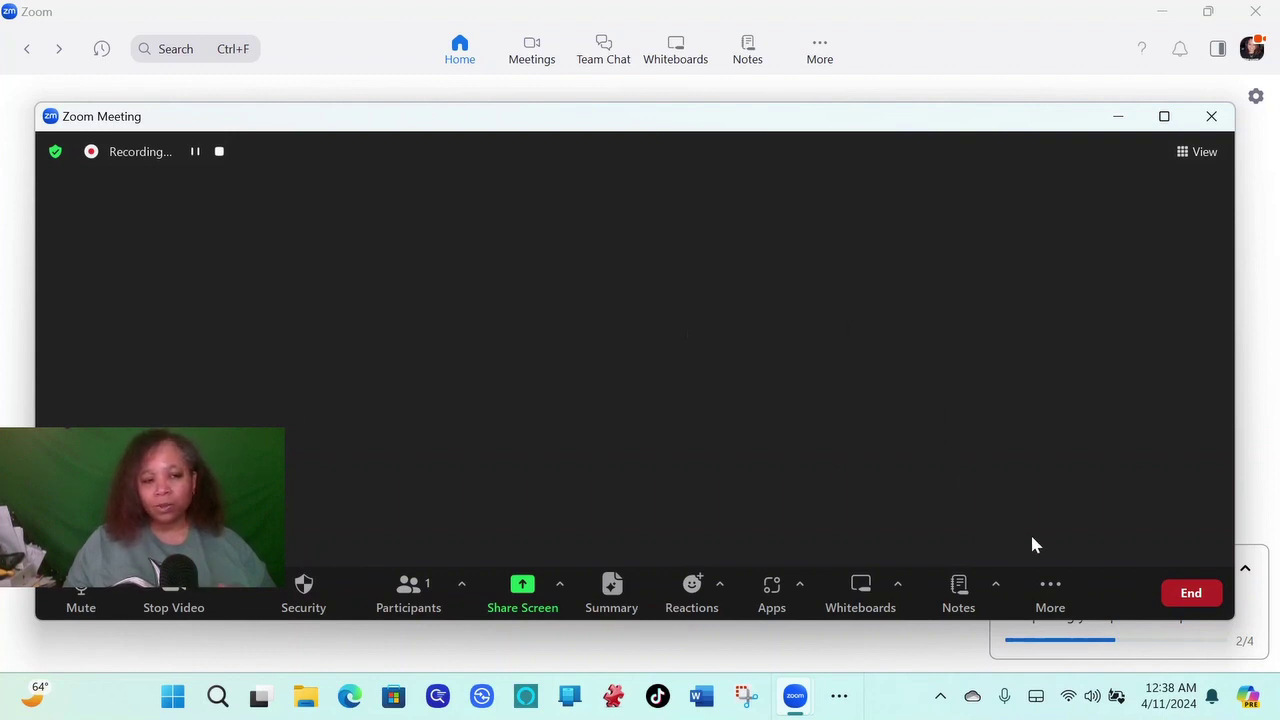
pyautogui.click(1052, 590)
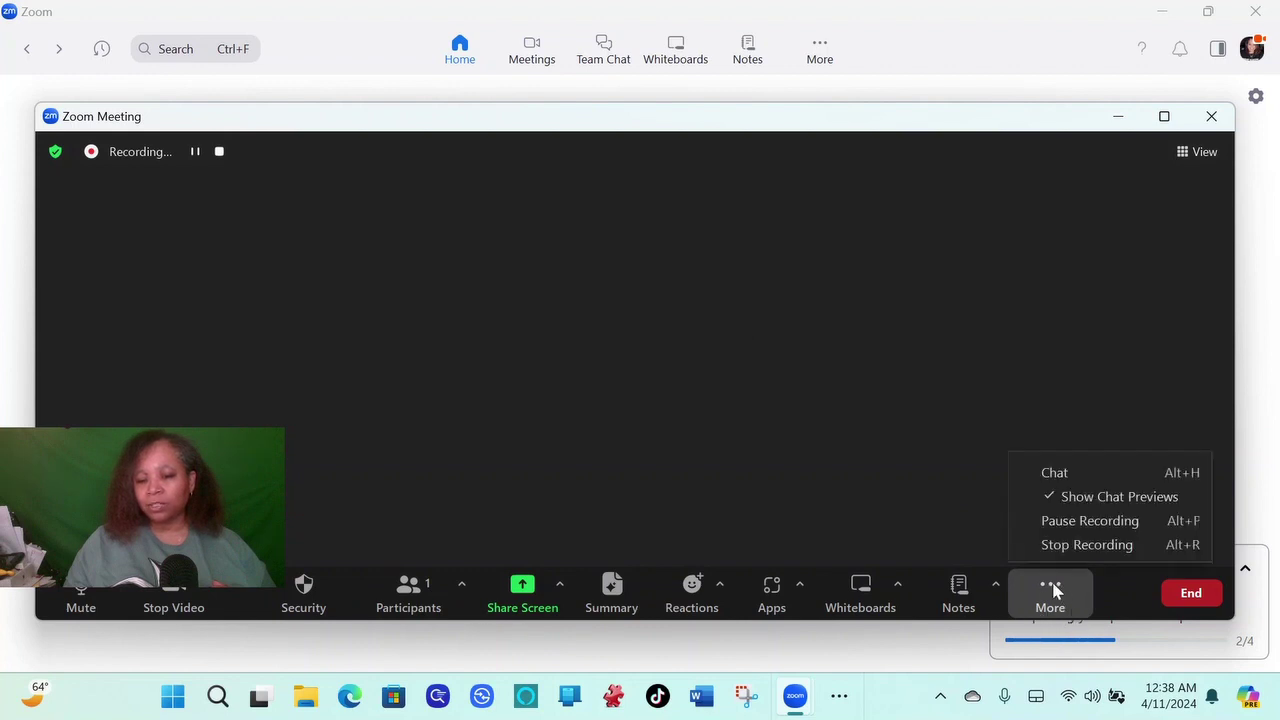
pyautogui.click(1088, 524)
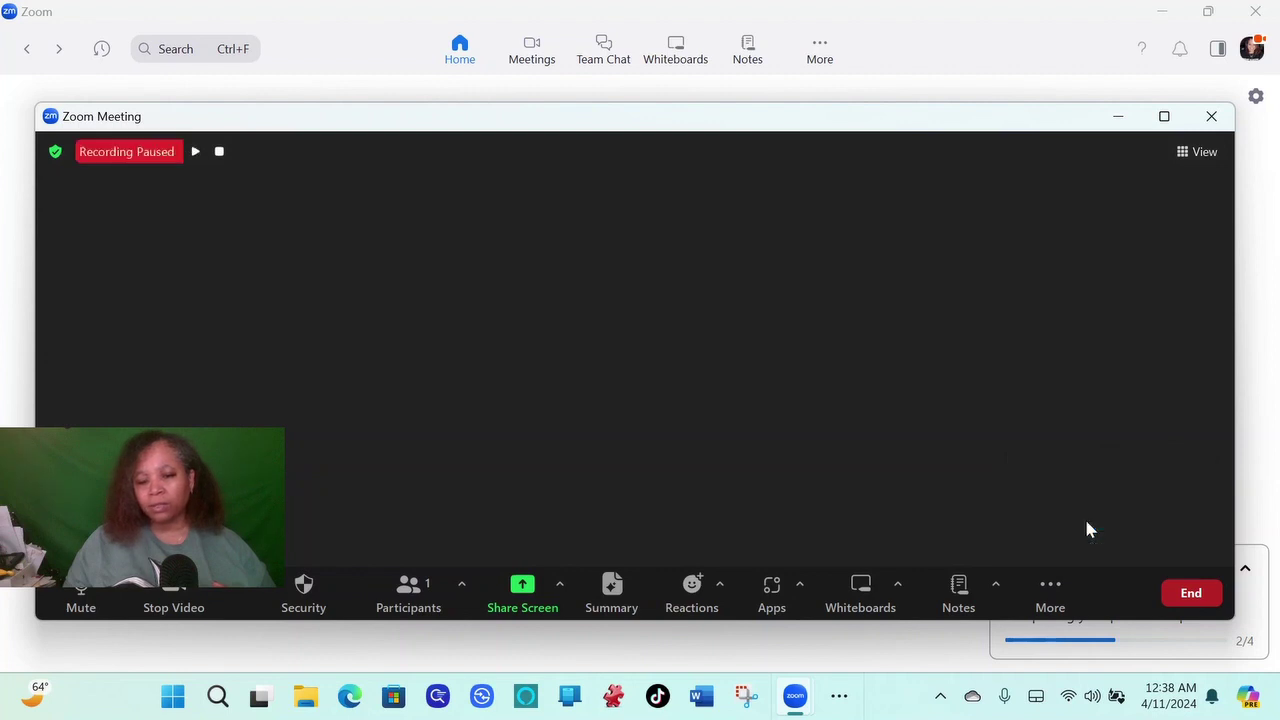
# Resume the paused meeting recording and stop it
pyautogui.click(1050, 590)
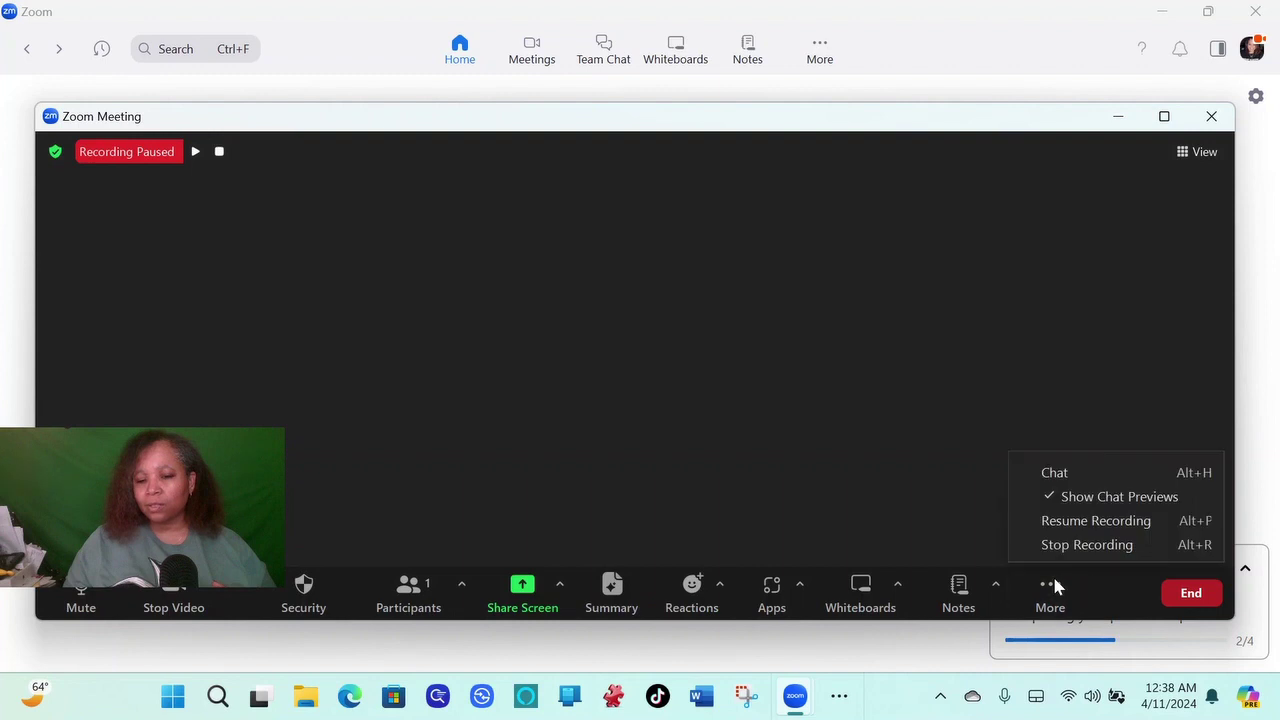
pyautogui.click(1095, 521)
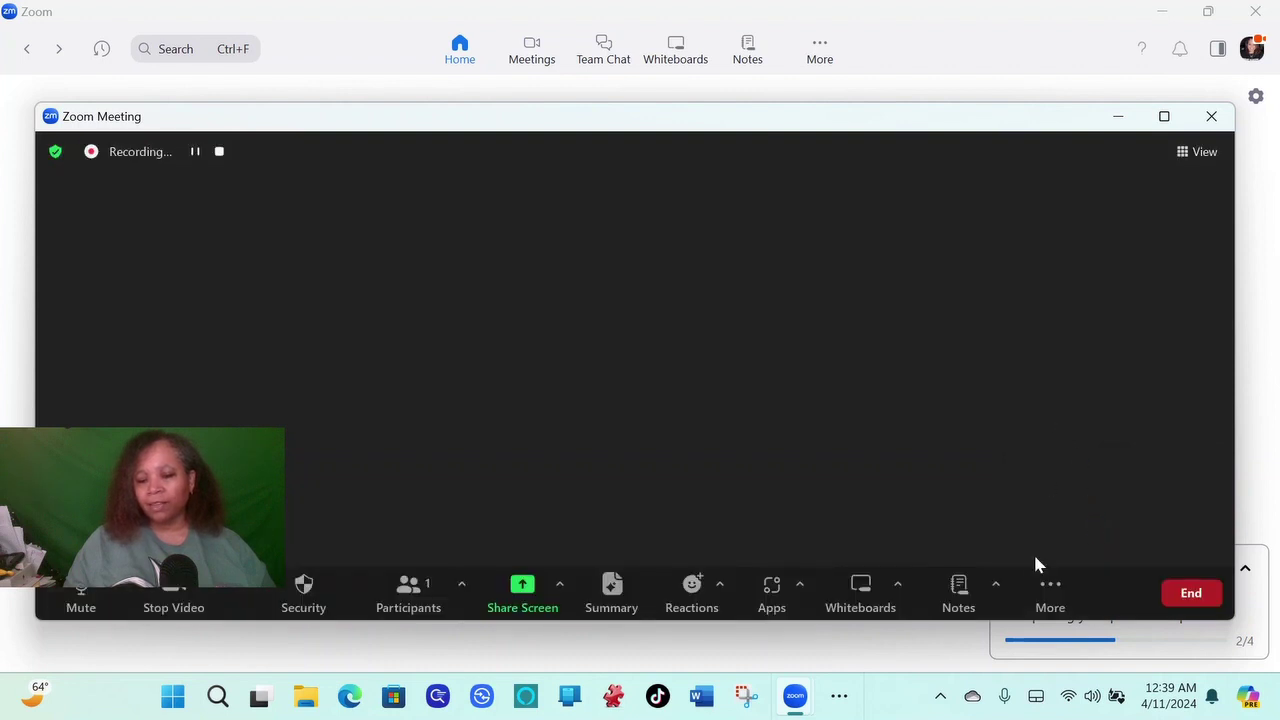
pyautogui.click(1052, 585)
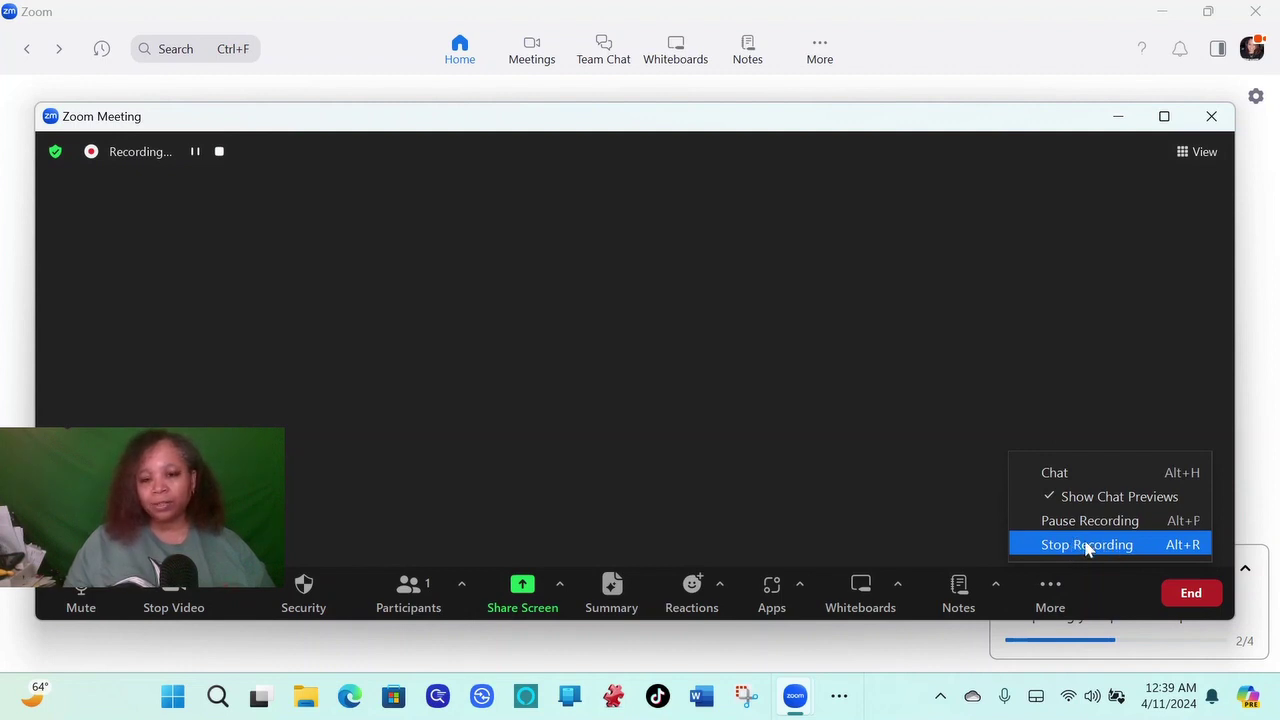
pyautogui.click(1087, 546)
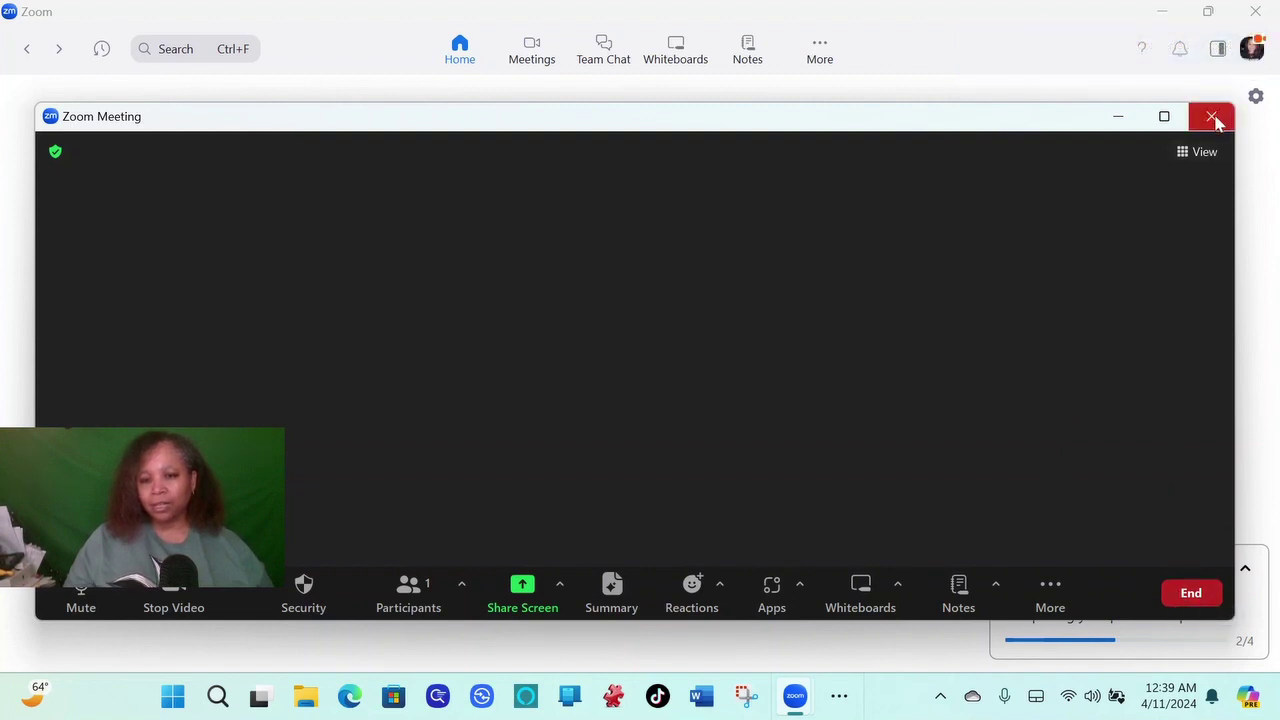
# End the meeting for all and dismiss the OneDrive reminder about deleted files
pyautogui.click(1192, 596)
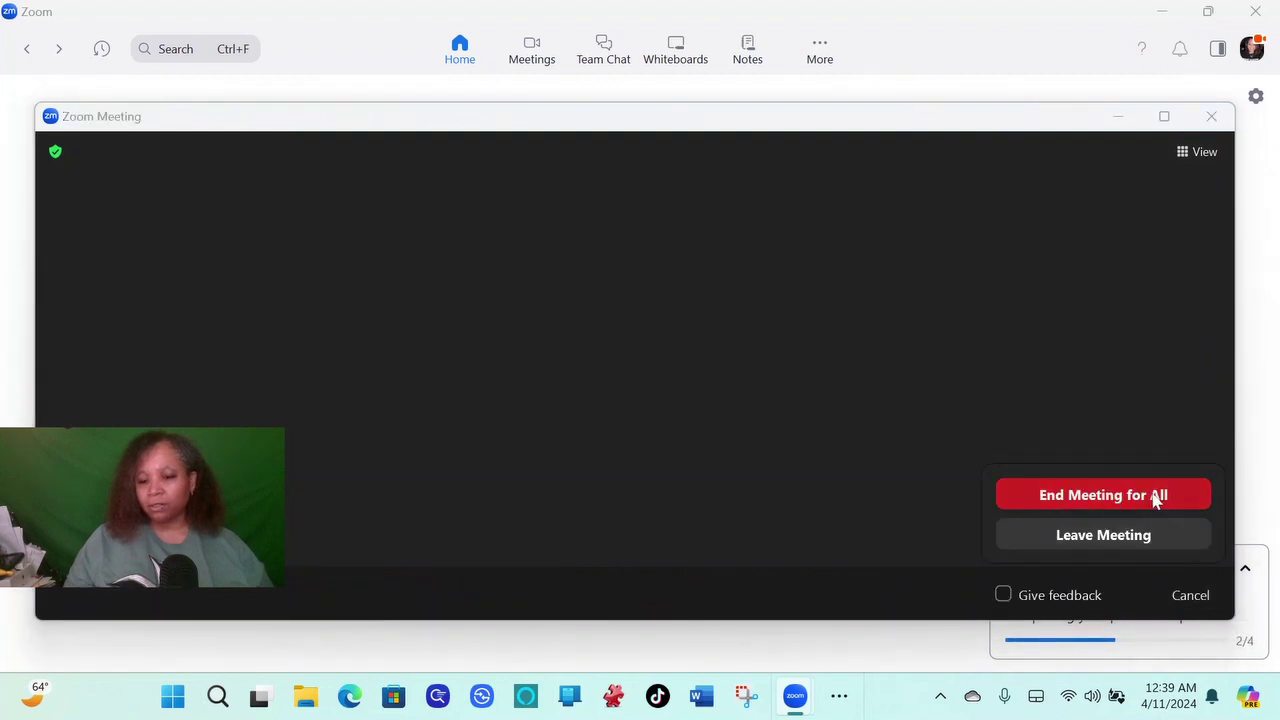
pyautogui.click(1103, 497)
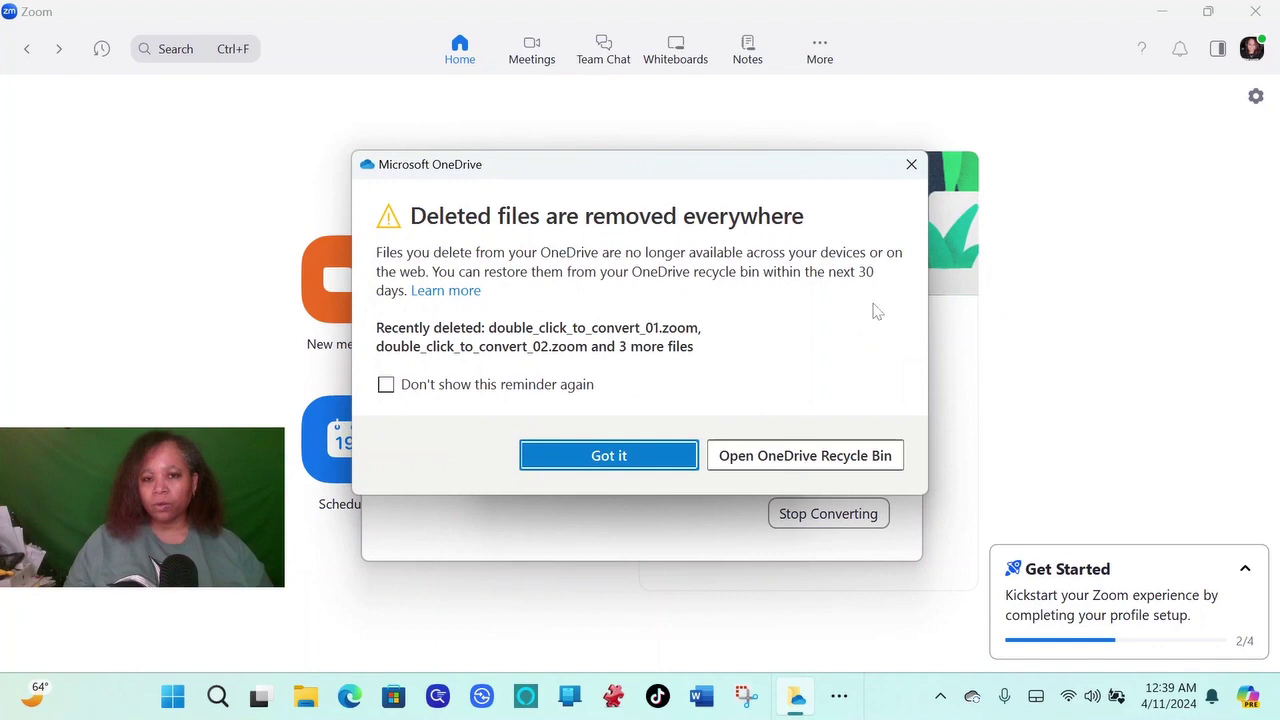
pyautogui.click(620, 458)
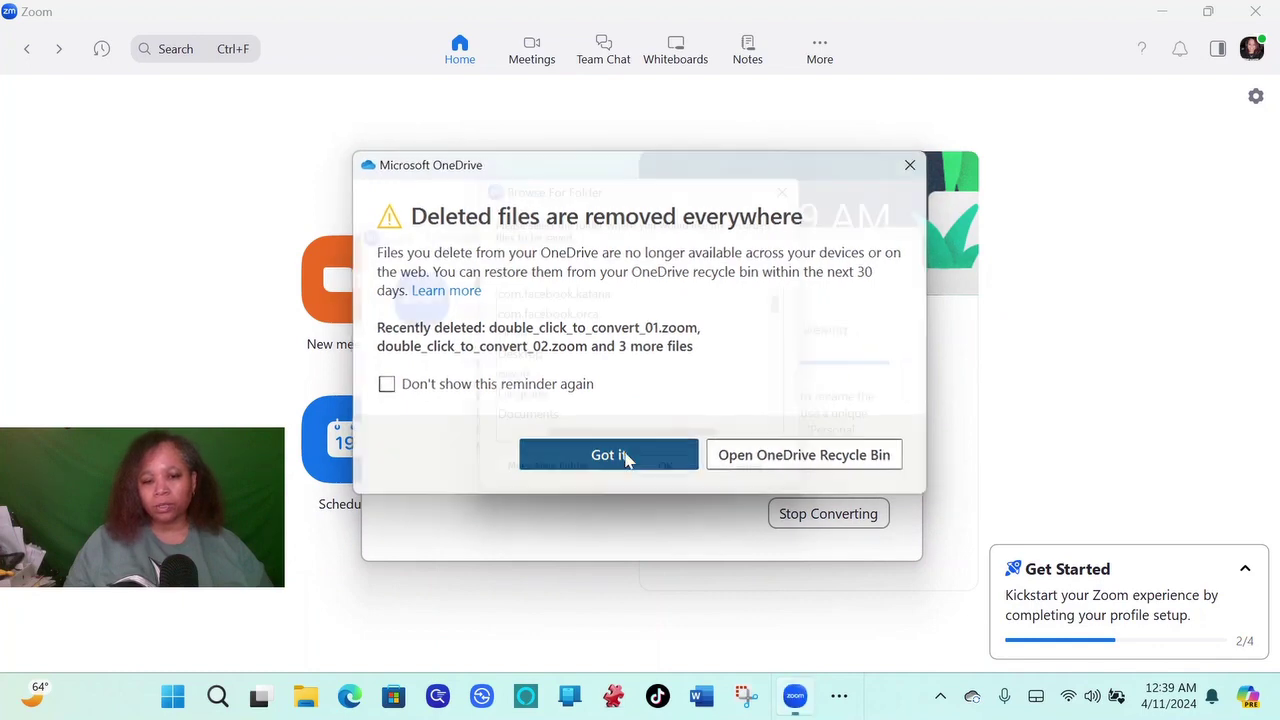
# Look through the available save locations and save the converted recording in the preselected meeting folder
pyautogui.scroll(3, 650, 345)
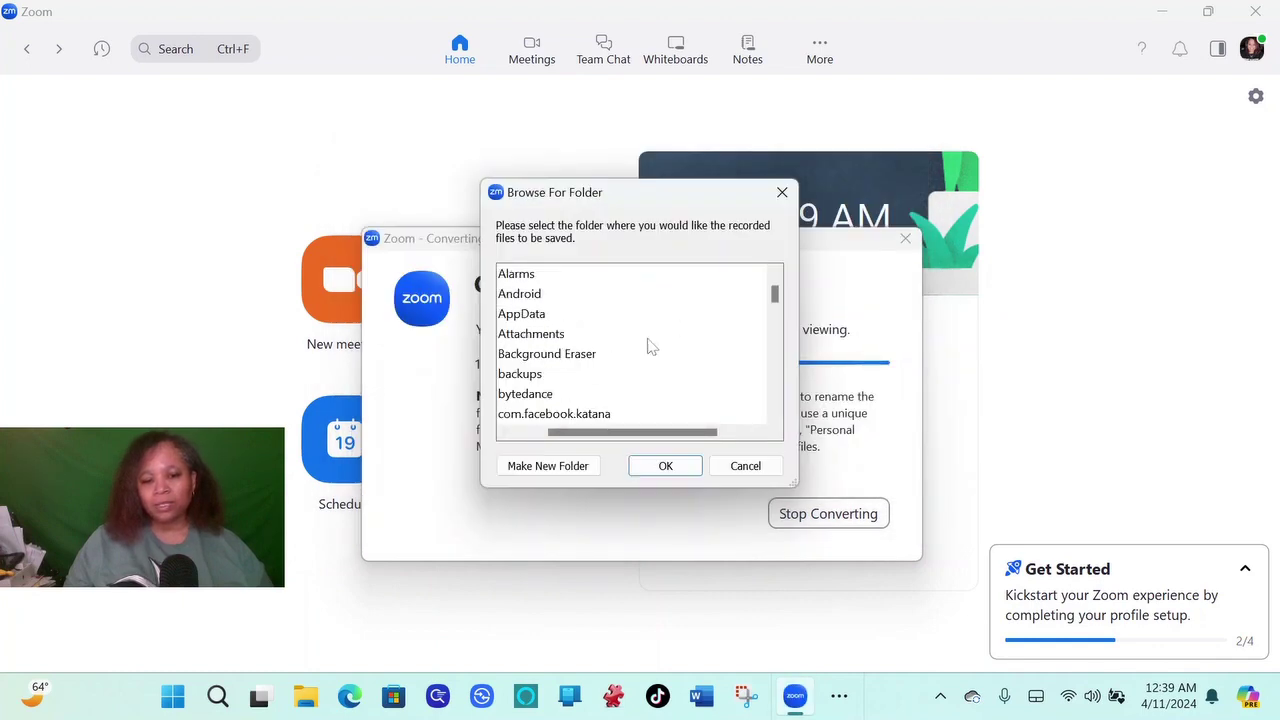
pyautogui.scroll(-10, 648, 350)
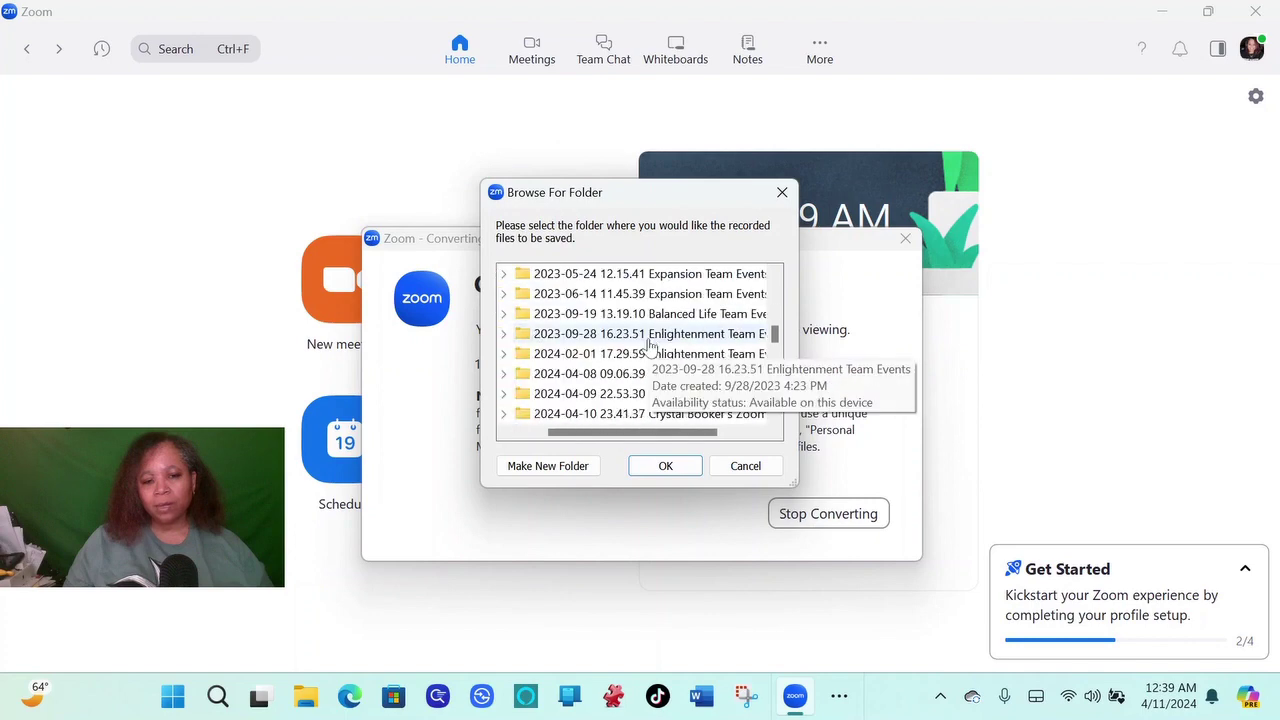
pyautogui.scroll(4, 638, 340)
pyautogui.scroll(-10, 639, 340)
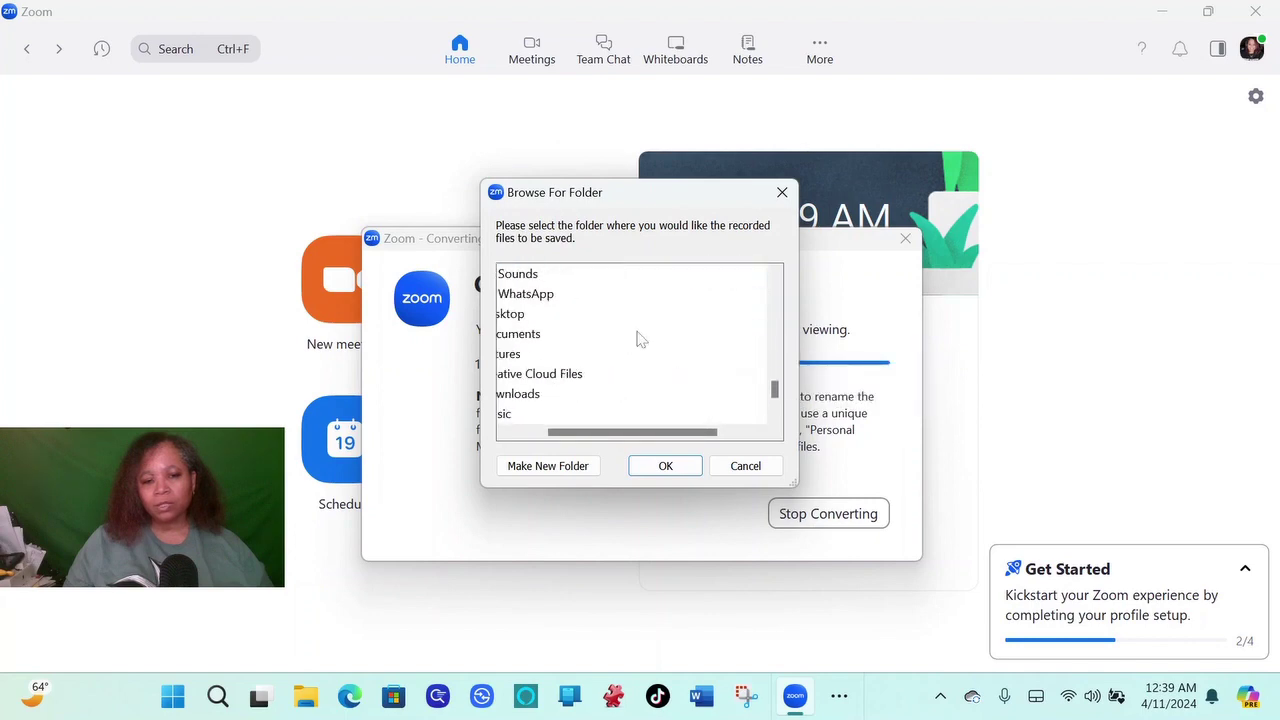
pyautogui.scroll(15, 640, 340)
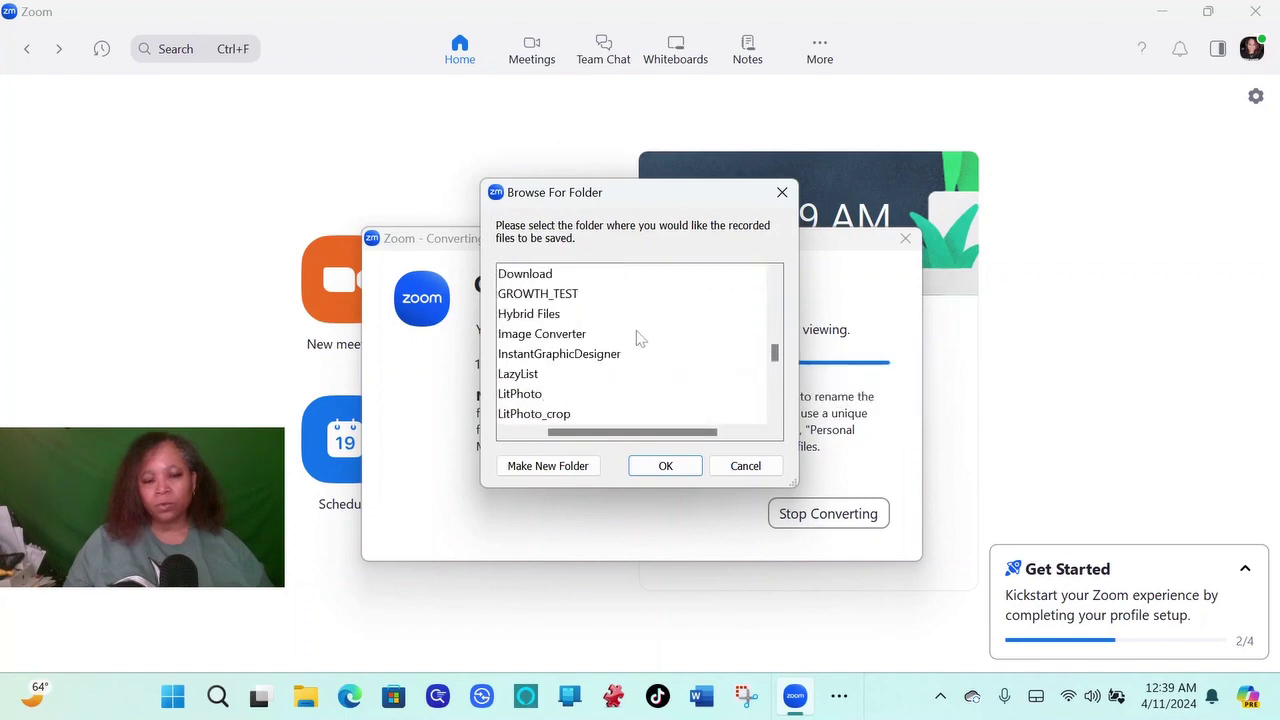
pyautogui.scroll(7, 640, 336)
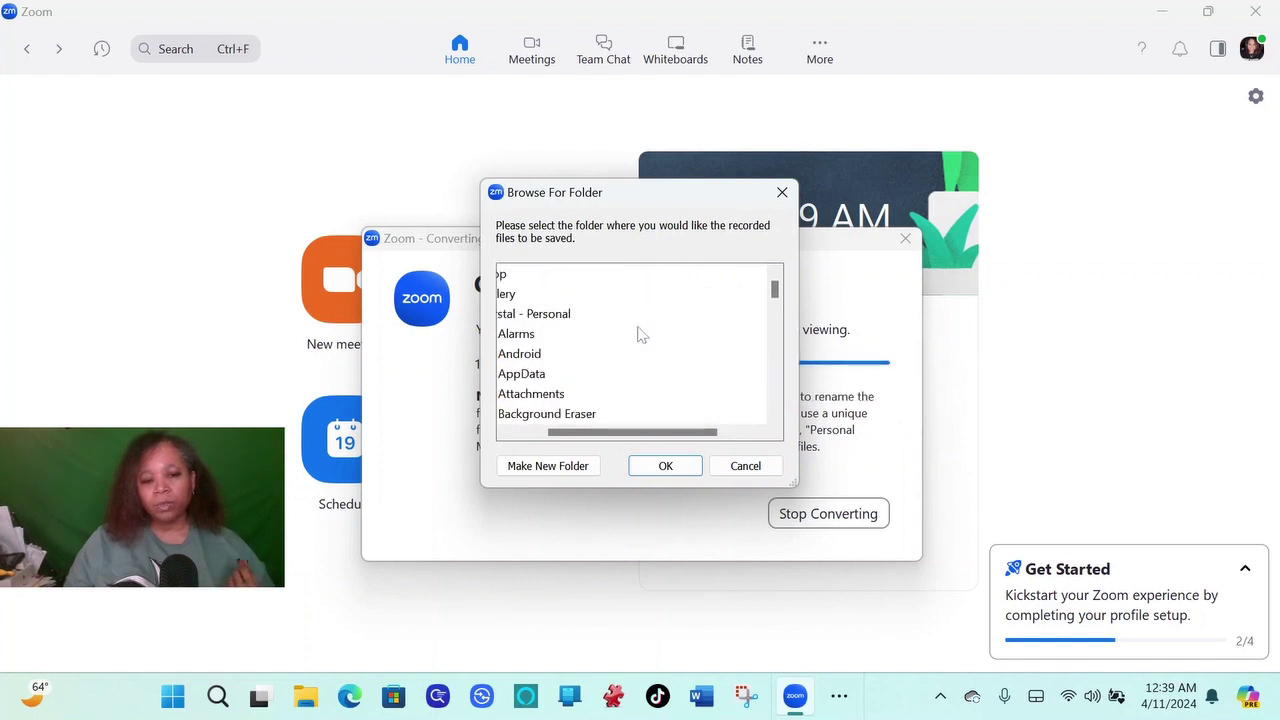
pyautogui.scroll(-7, 641, 332)
pyautogui.scroll(-4, 645, 330)
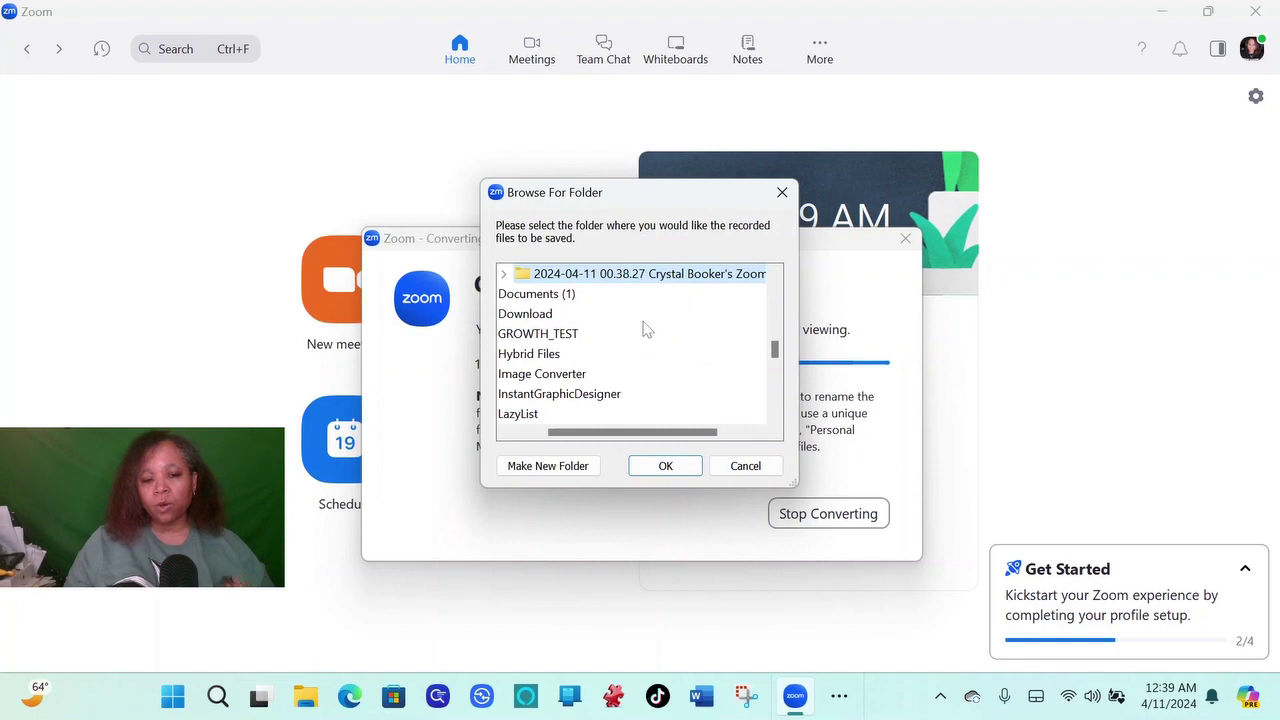
pyautogui.scroll(-2, 645, 330)
pyautogui.scroll(1, 645, 330)
pyautogui.scroll(1, 645, 330)
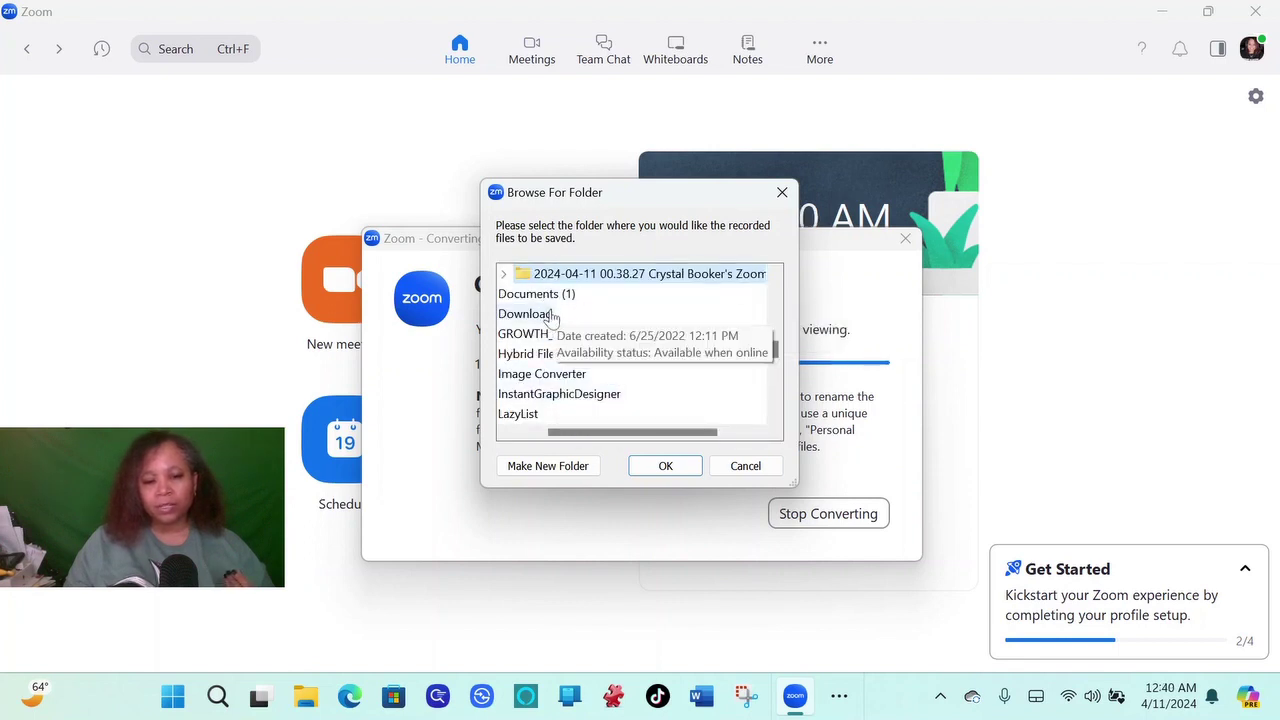
pyautogui.scroll(-10, 640, 330)
pyautogui.scroll(-1, 657, 330)
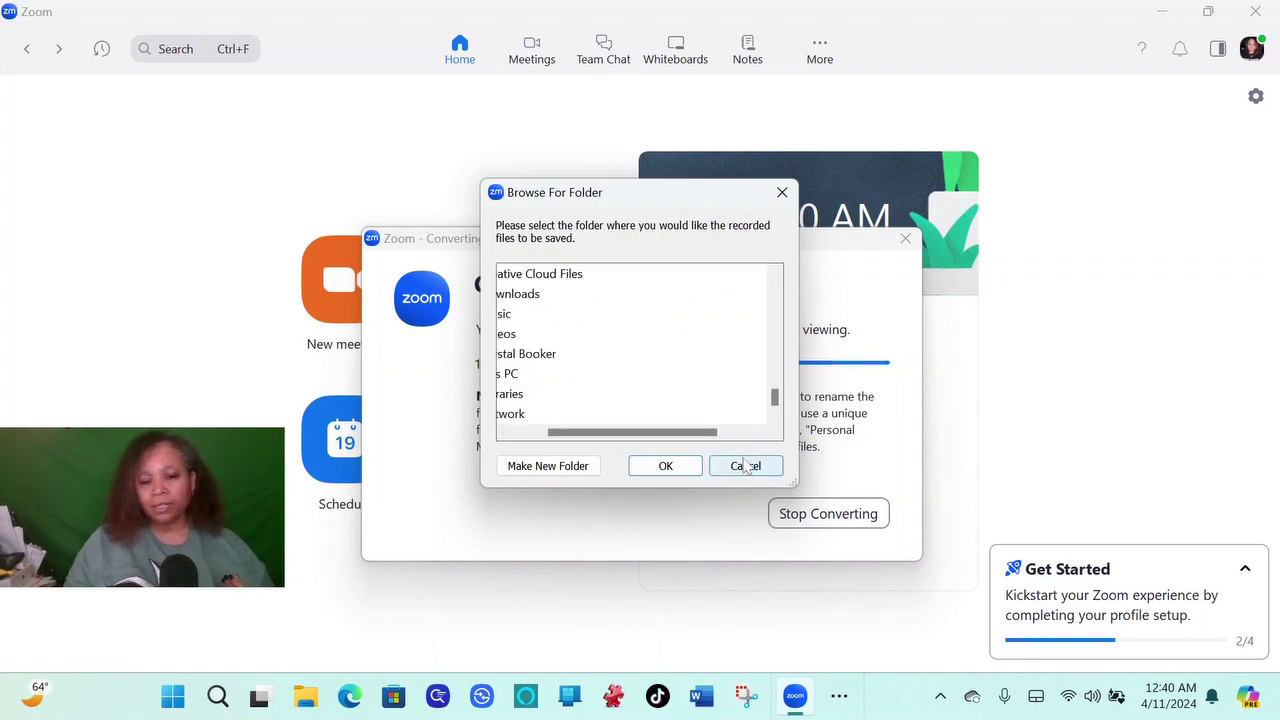
pyautogui.click(664, 466)
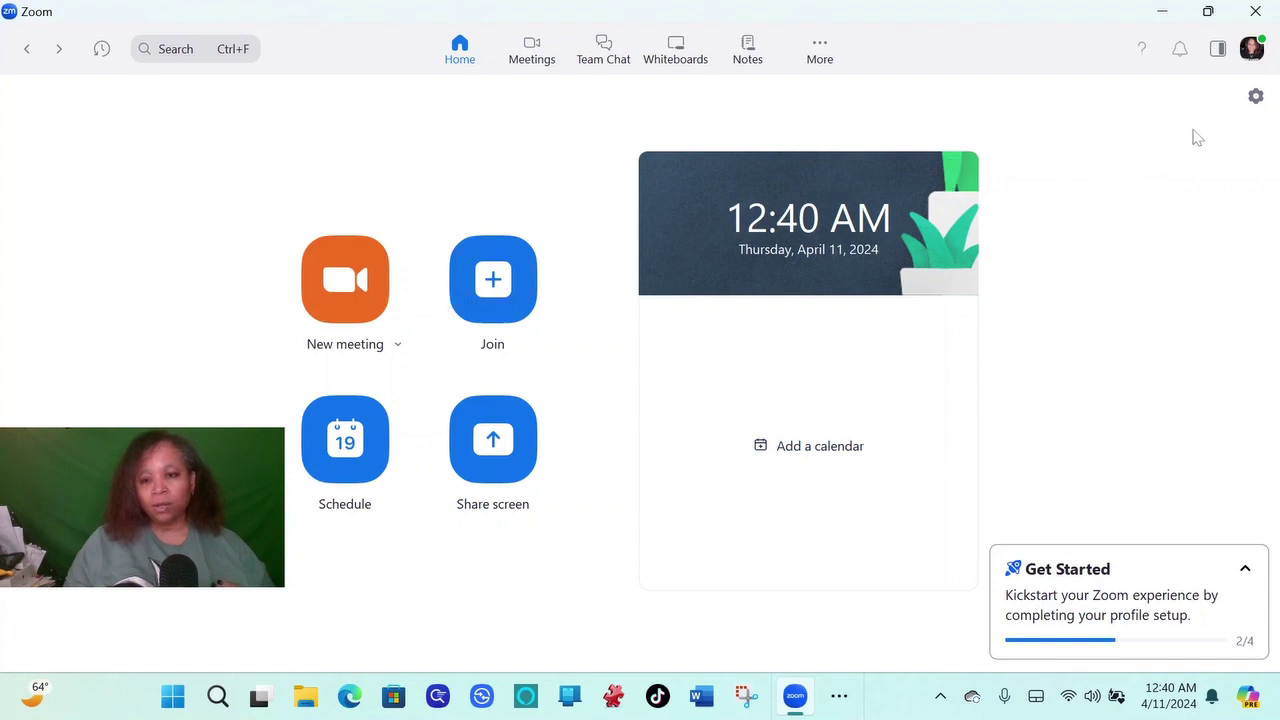
# Open the settings and review the General options, including dual monitors, and the Video options for camera, appearance and participant display
pyautogui.click(1256, 100)
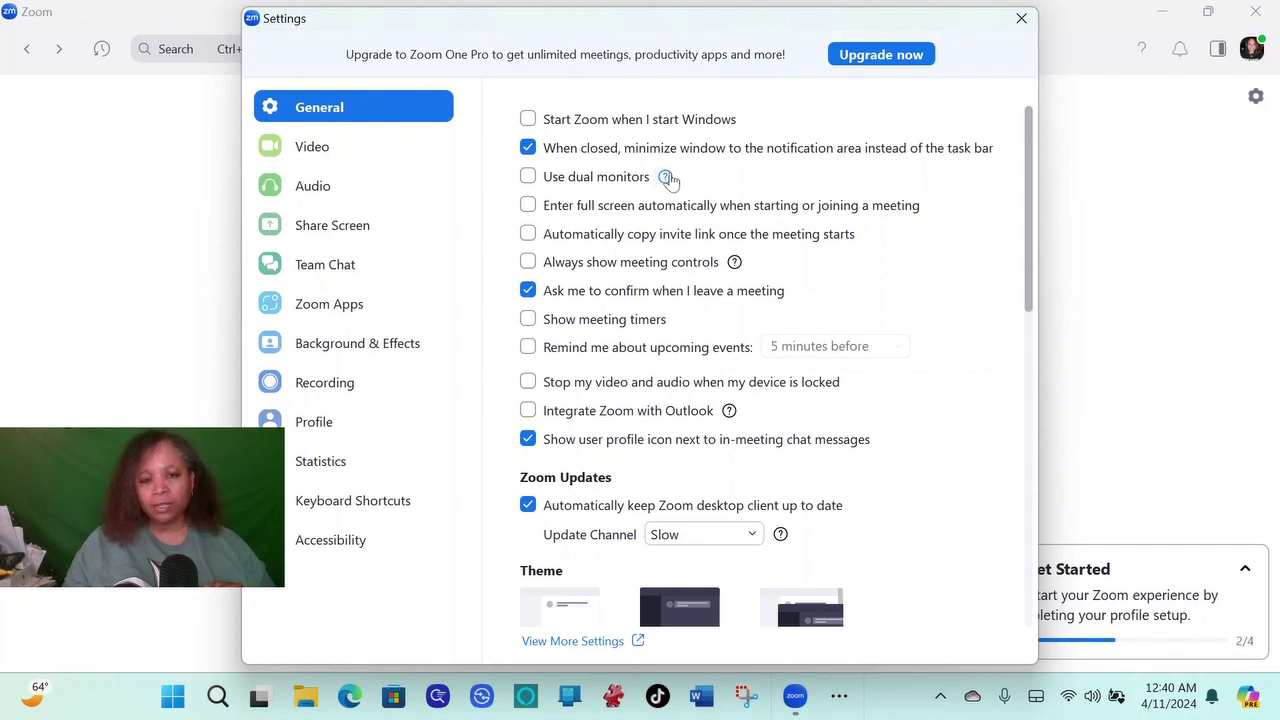
pyautogui.moveTo(666, 177)
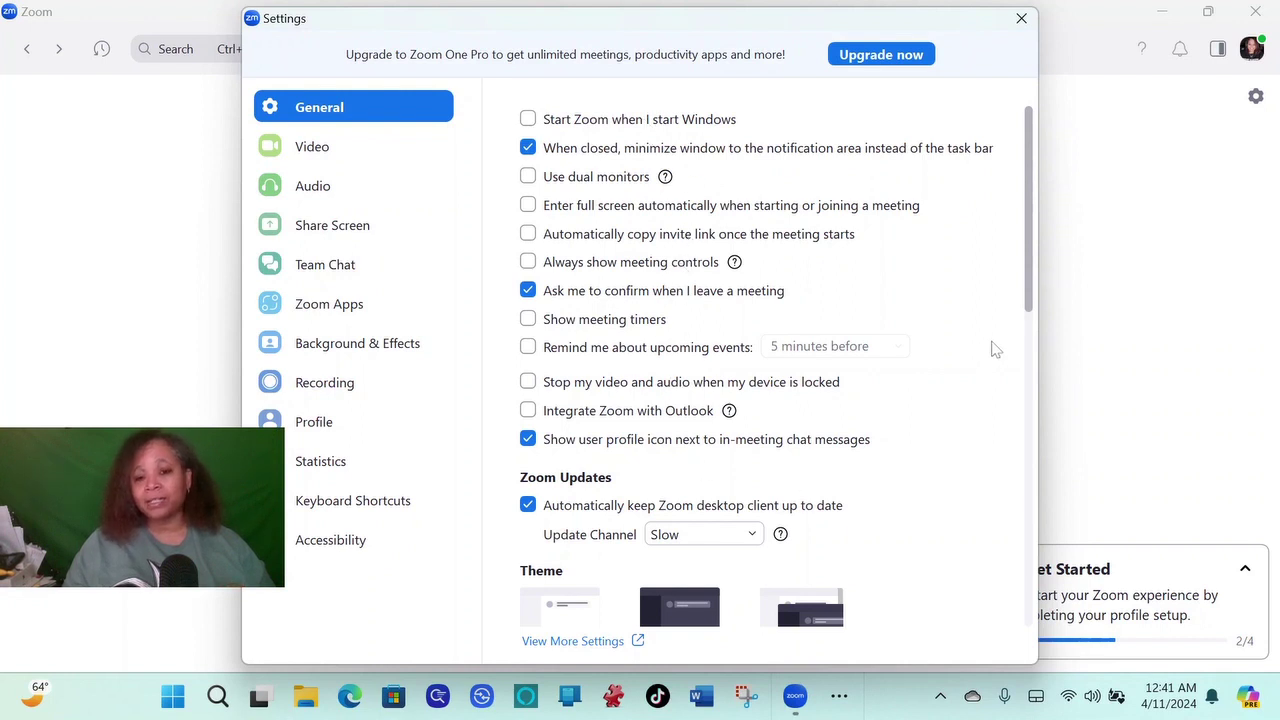
pyautogui.click(316, 150)
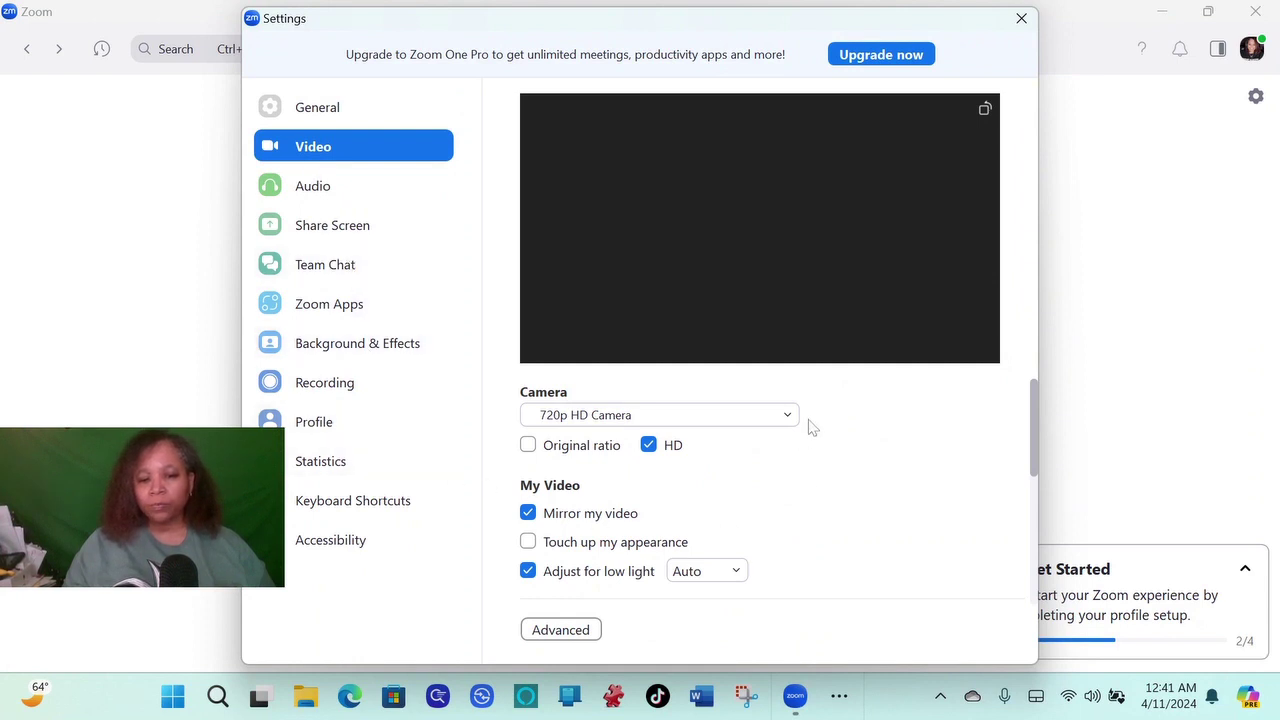
pyautogui.scroll(-1, 810, 428)
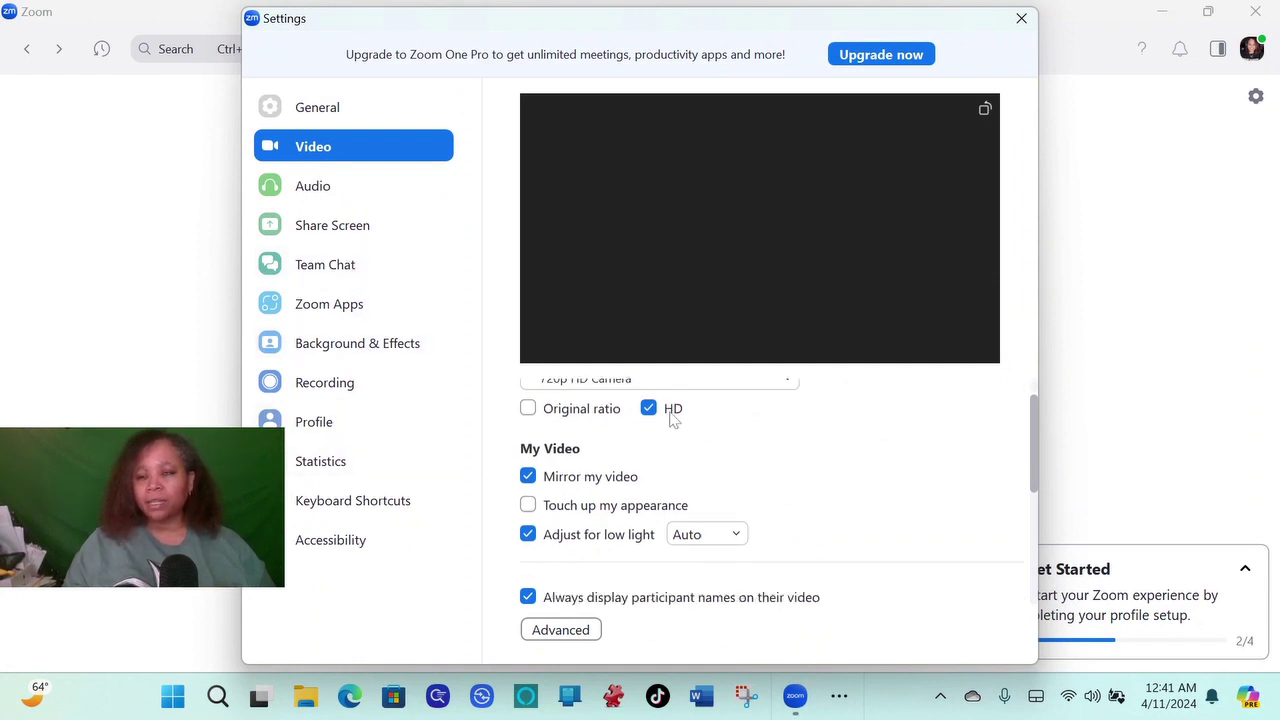
pyautogui.scroll(1, 853, 453)
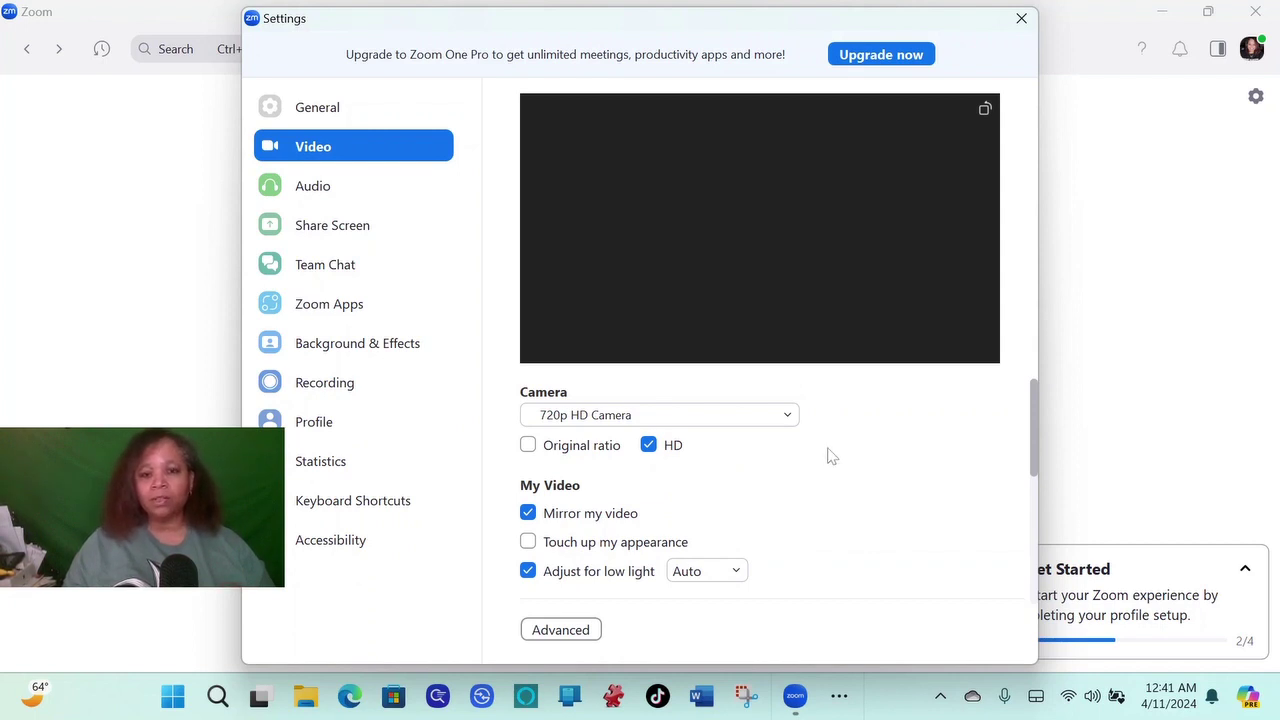
pyautogui.scroll(-1, 833, 454)
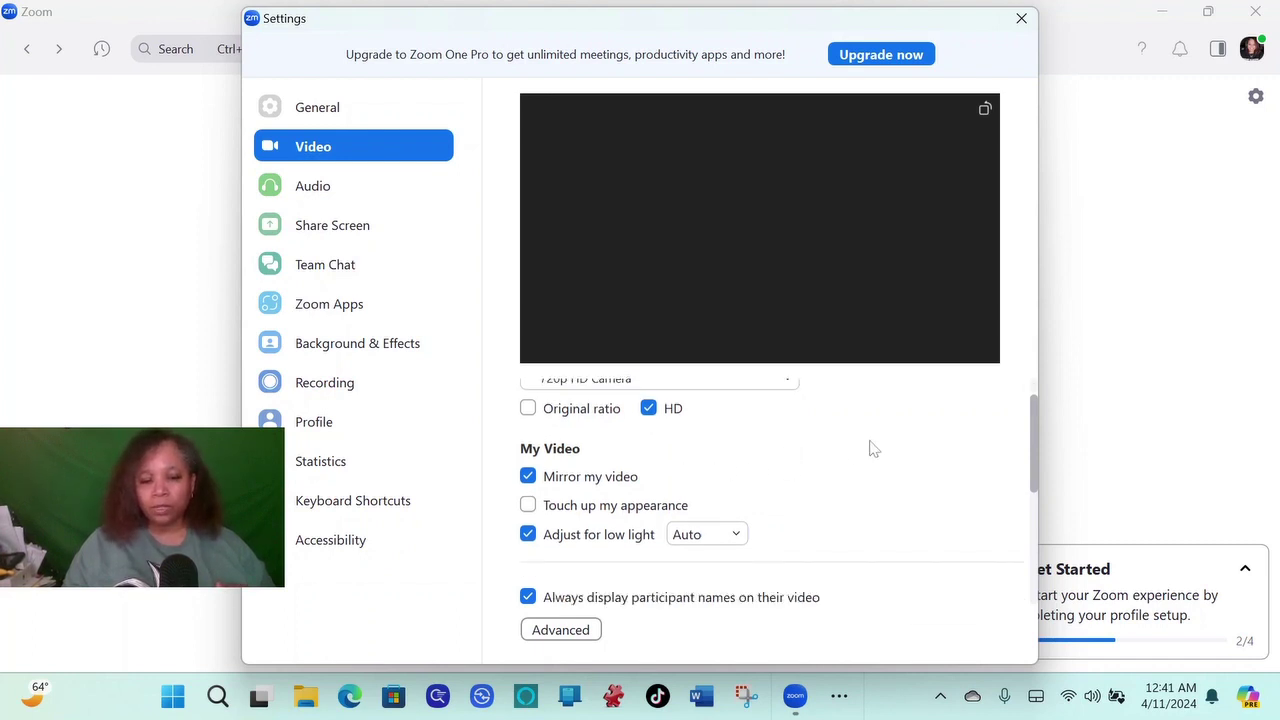
pyautogui.scroll(-4, 868, 445)
pyautogui.scroll(-3, 868, 447)
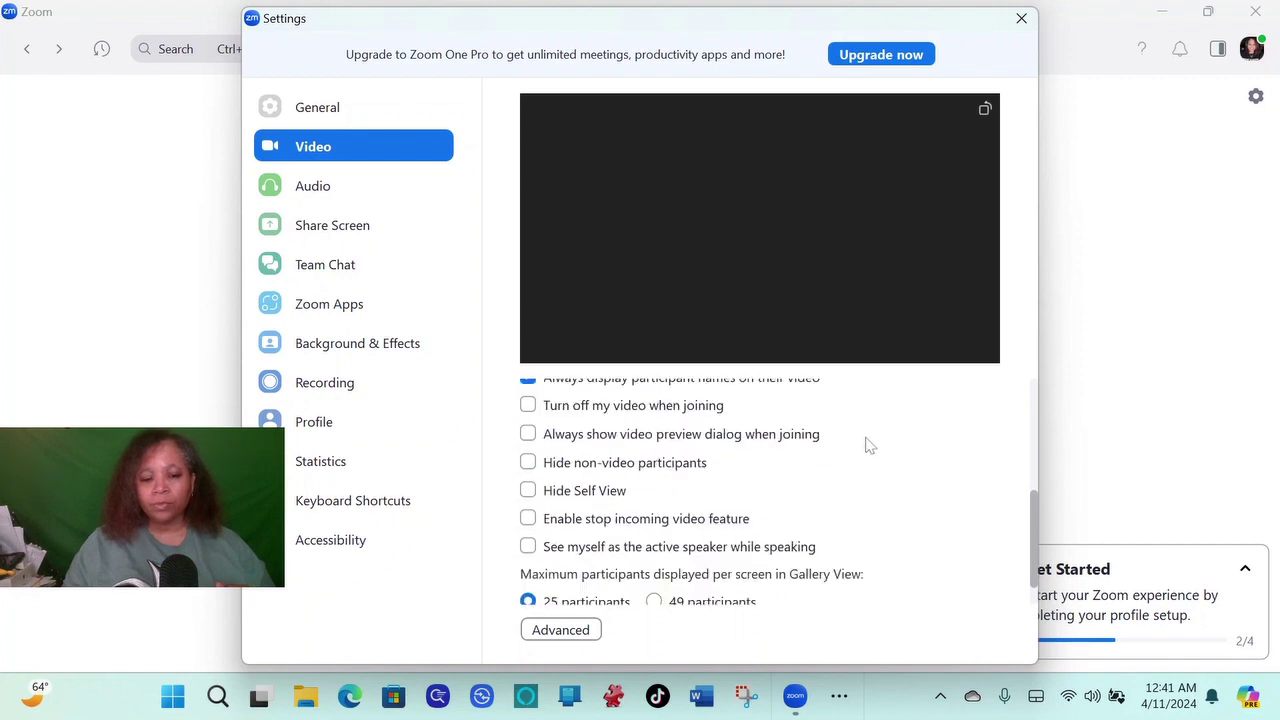
pyautogui.scroll(8, 866, 447)
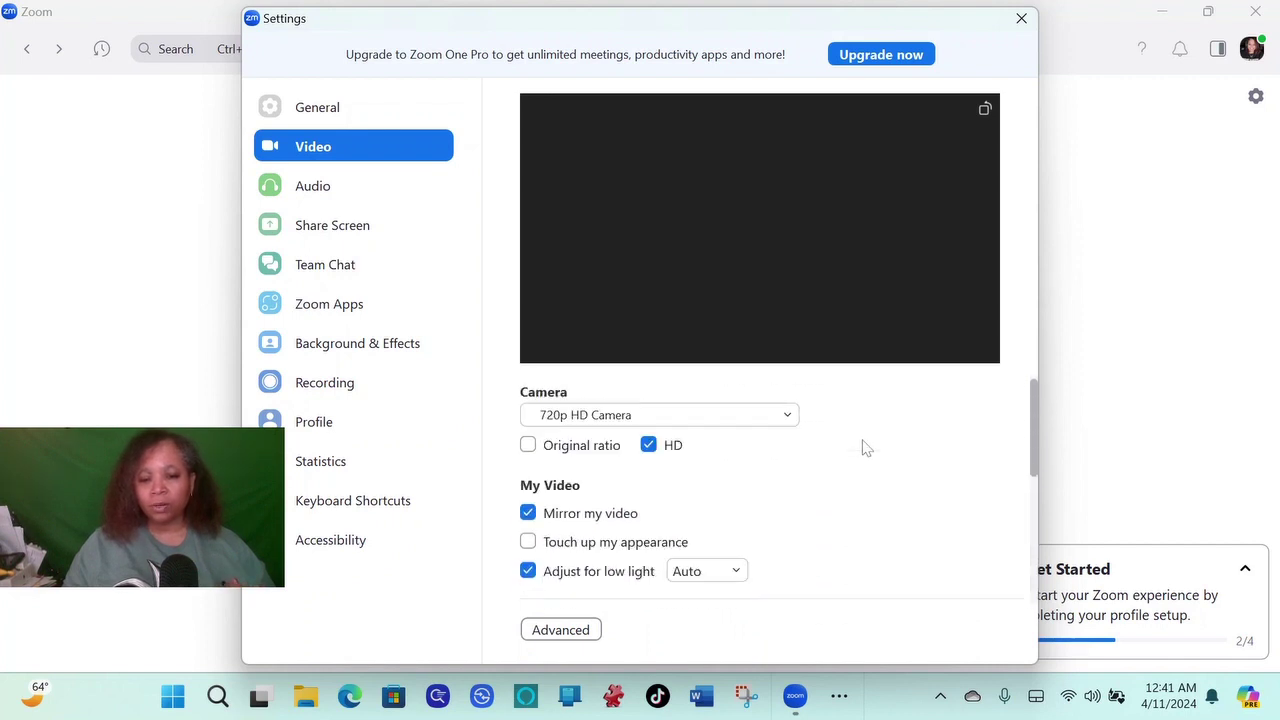
# Review the Audio settings and the Share Screen settings, including the explanation of side-by-side mode
pyautogui.click(312, 189)
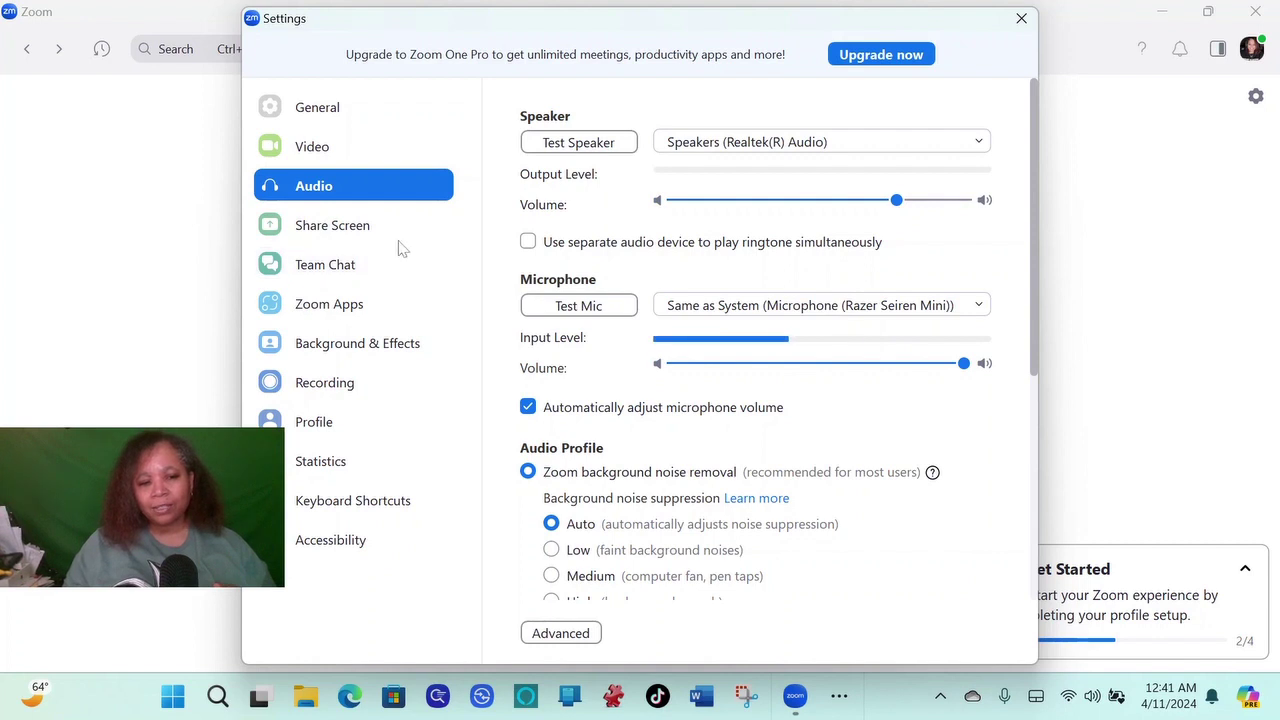
pyautogui.click(345, 238)
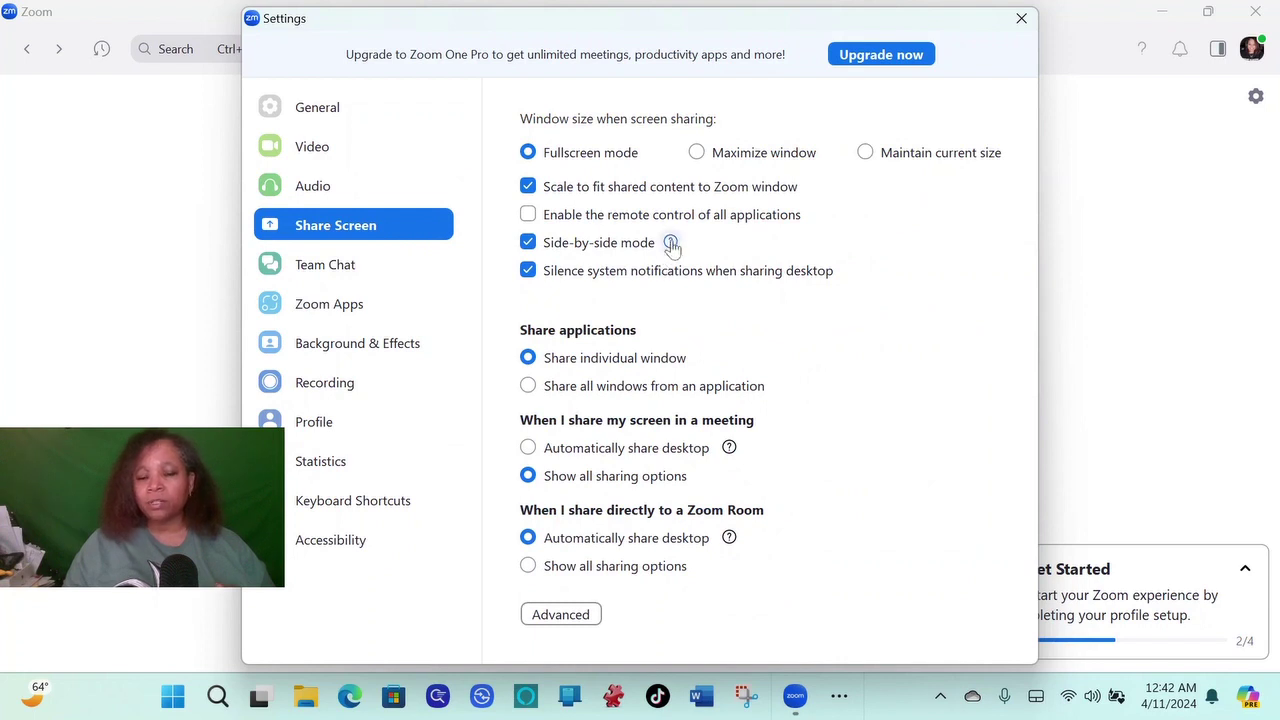
pyautogui.moveTo(672, 246)
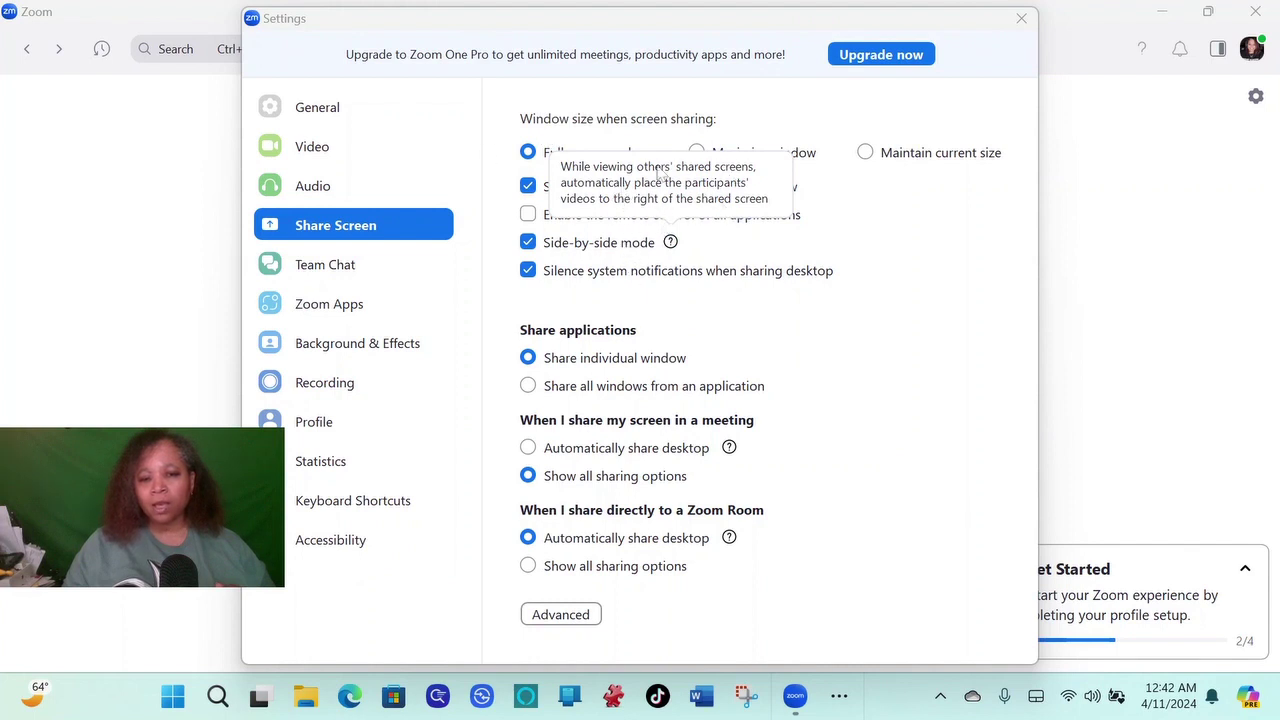
# Review the Team Chat settings for the sidebar, away status and unread messages, and view the Zoom Apps settings
pyautogui.click(346, 266)
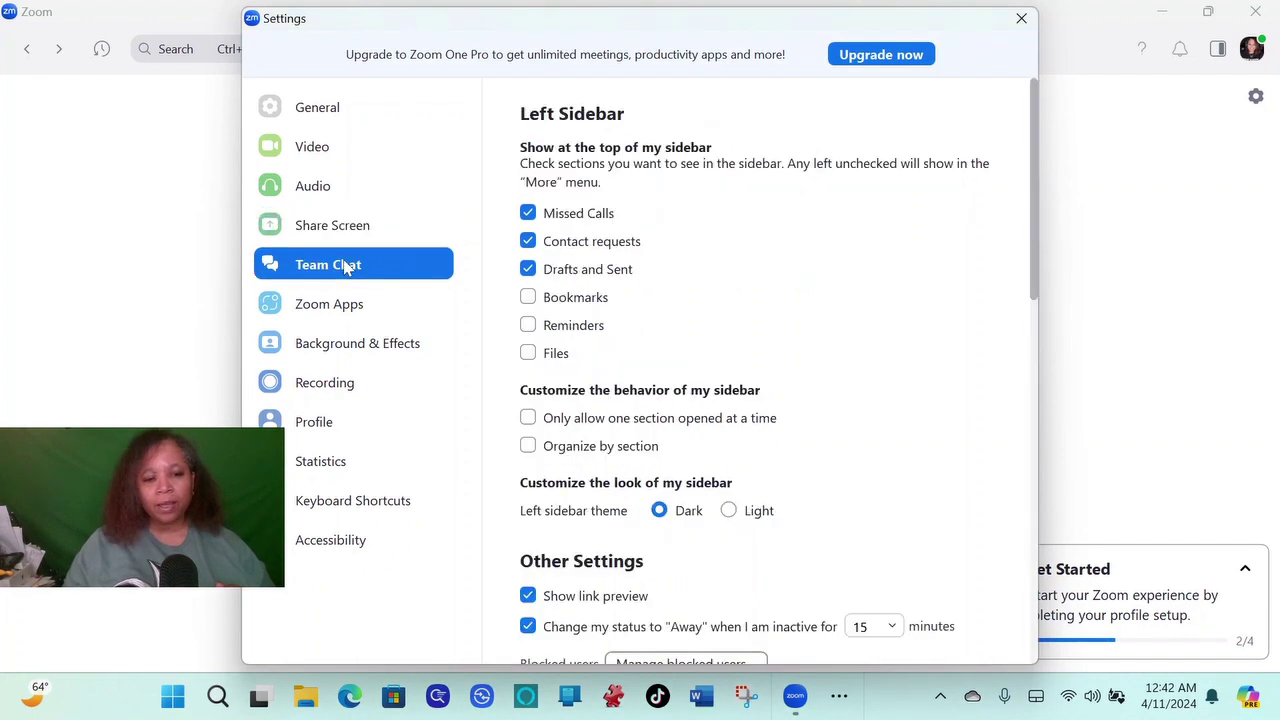
pyautogui.scroll(-3, 740, 230)
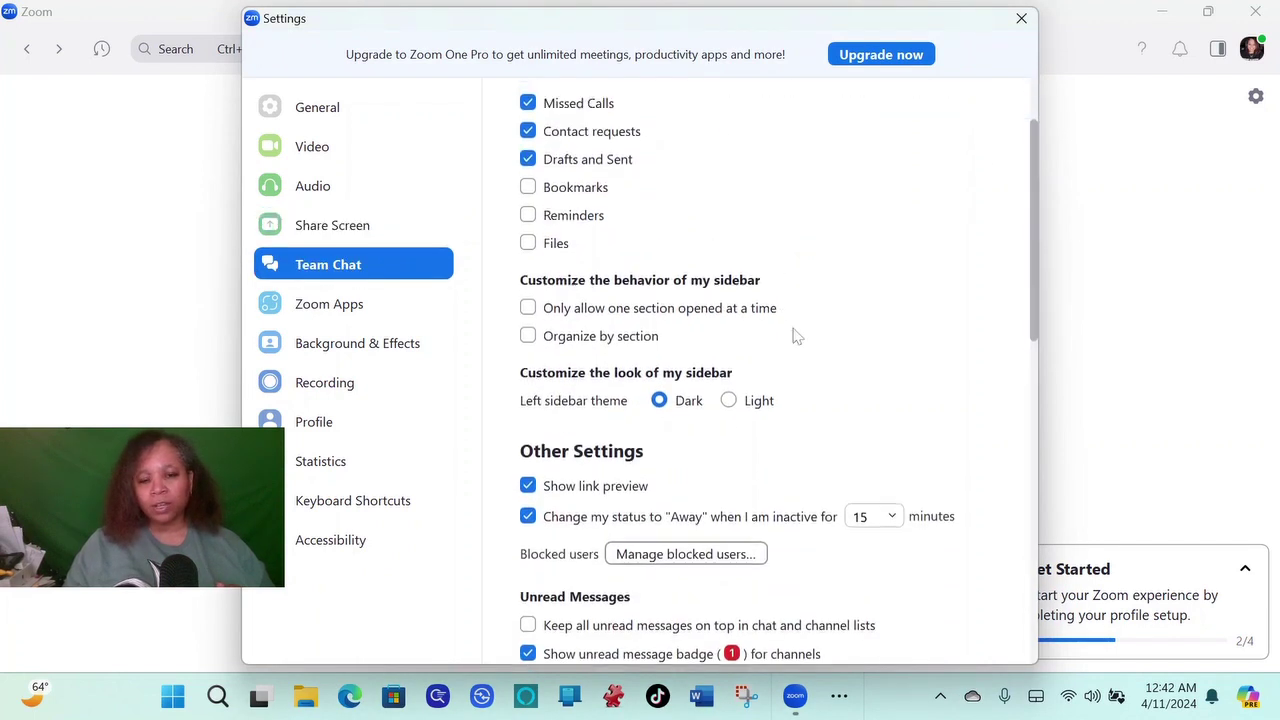
pyautogui.scroll(3, 770, 260)
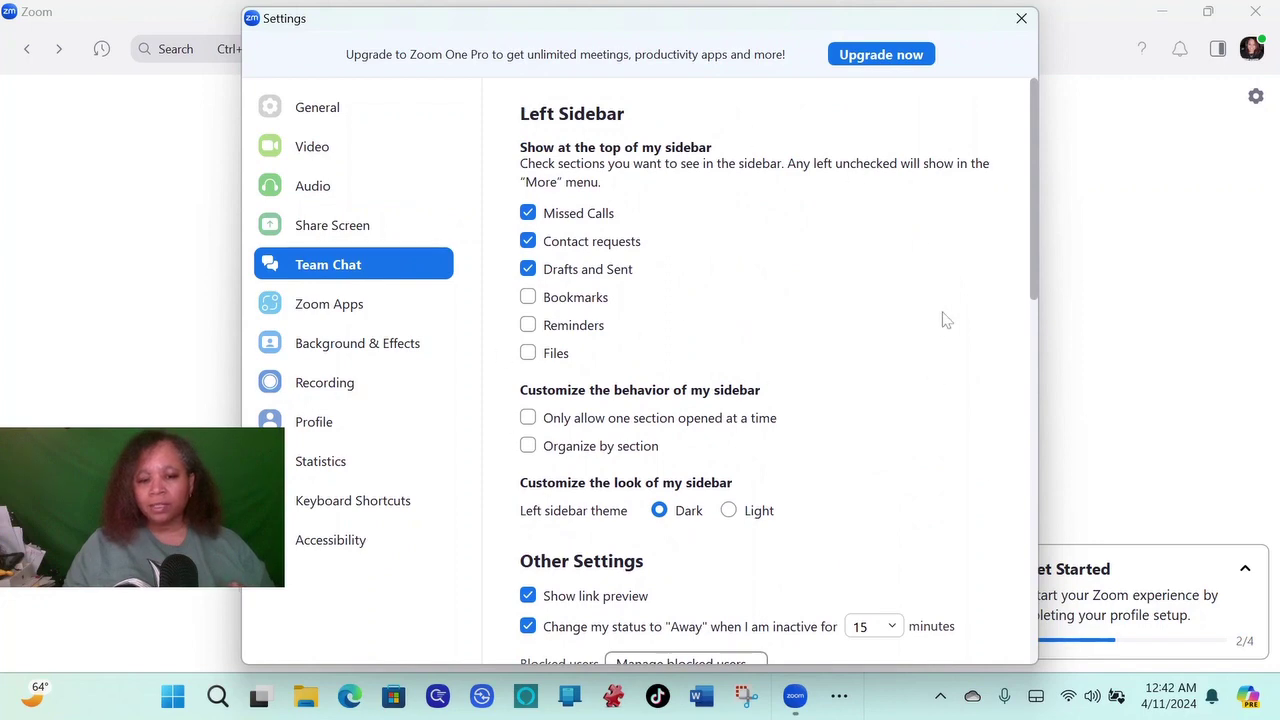
pyautogui.scroll(-1, 935, 320)
pyautogui.scroll(-6, 935, 320)
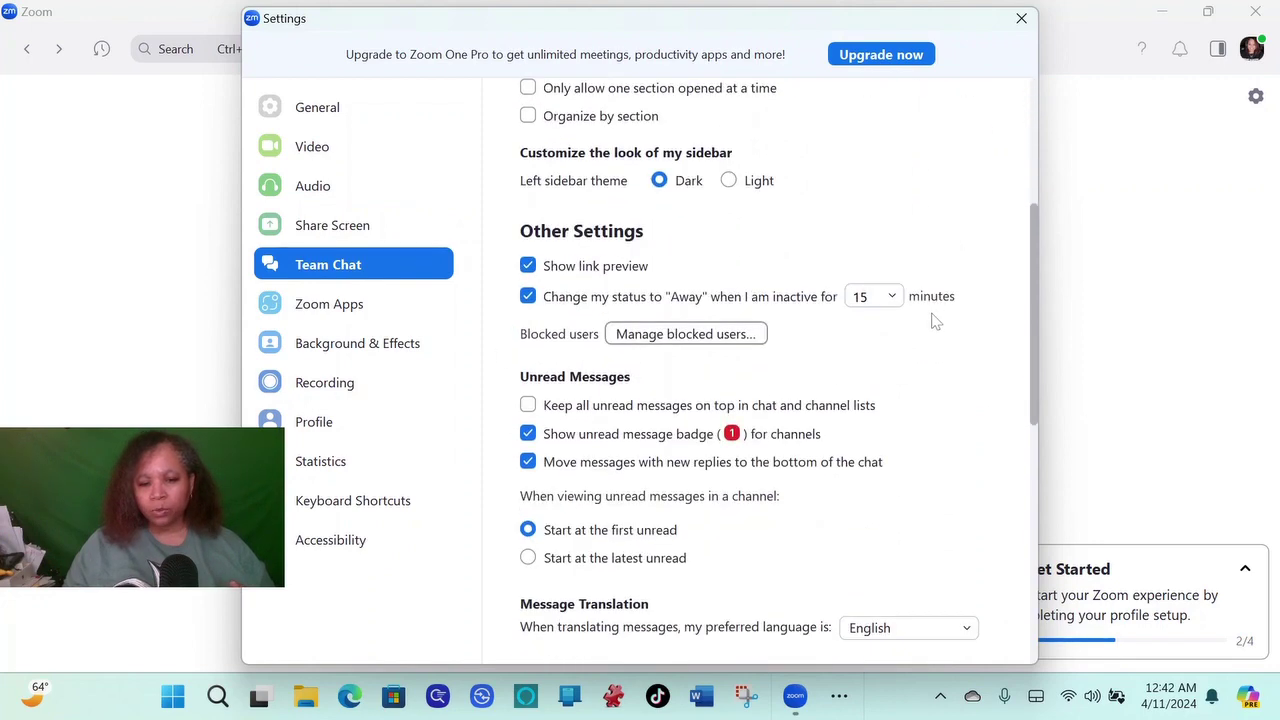
pyautogui.scroll(-3, 931, 320)
pyautogui.scroll(10, 908, 320)
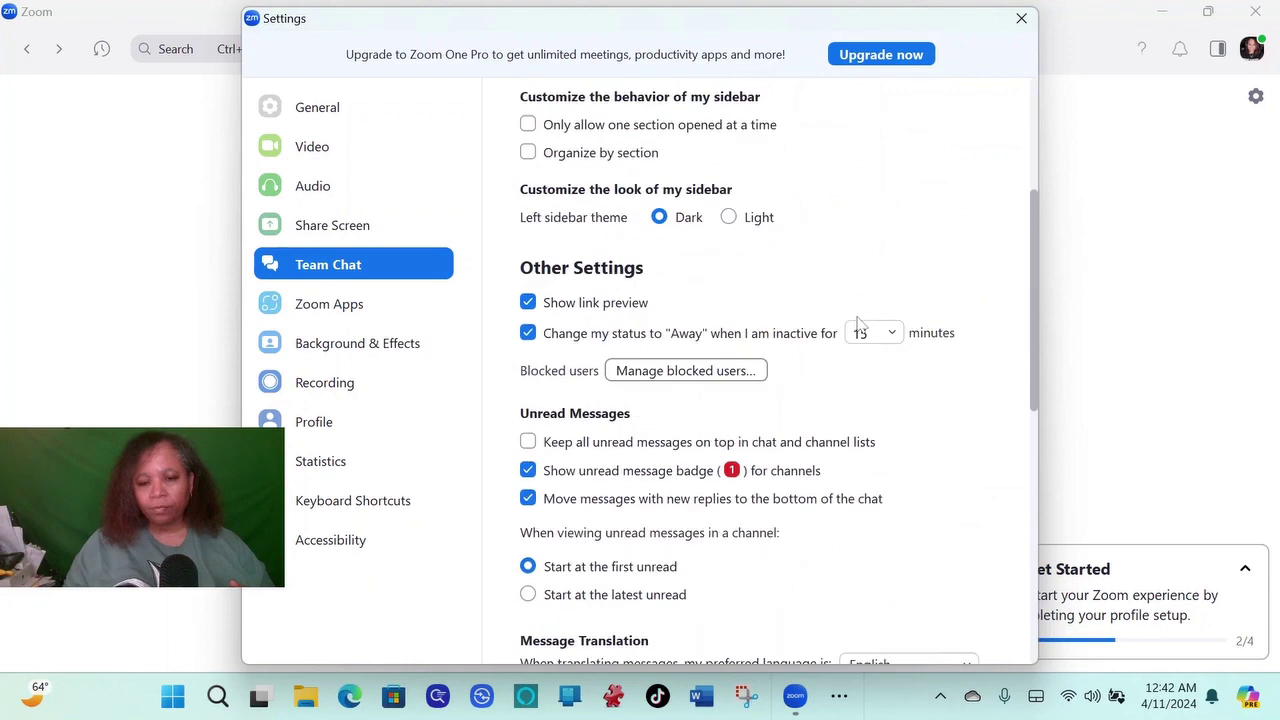
pyautogui.click(333, 310)
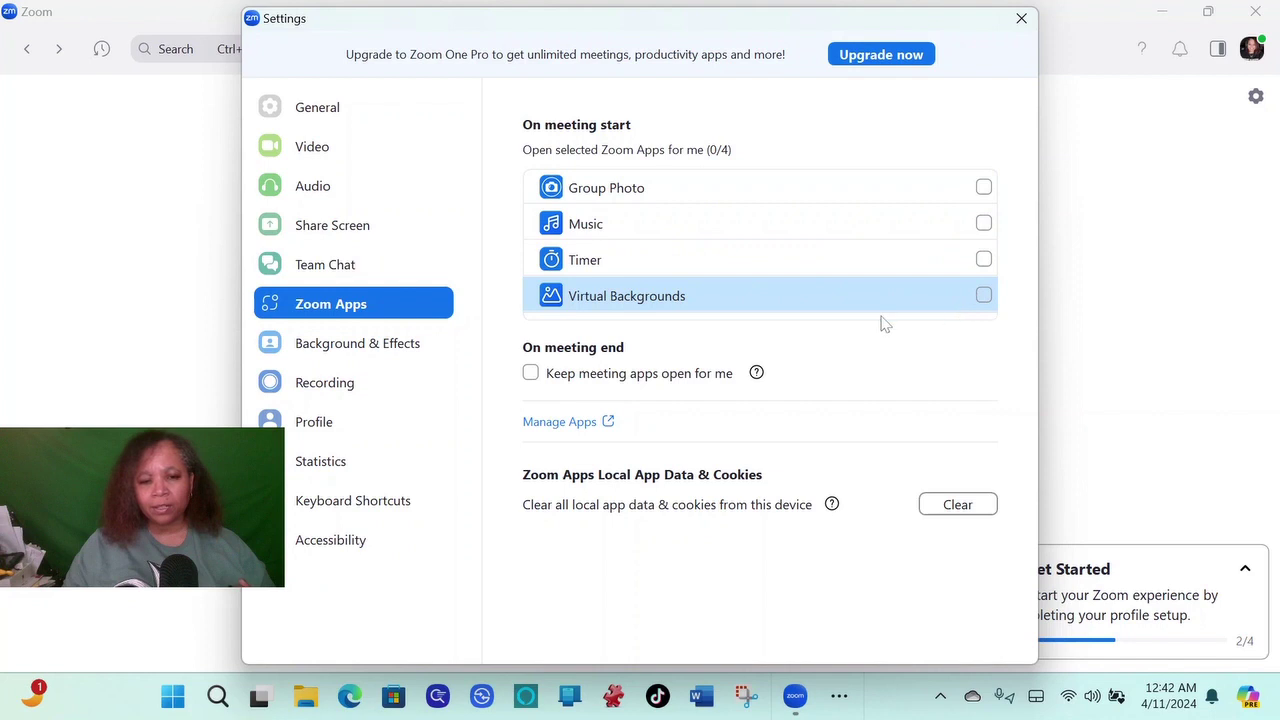
# View the virtual backgrounds in the Background & Effects settings and check the options for adding an own image or video
pyautogui.click(360, 346)
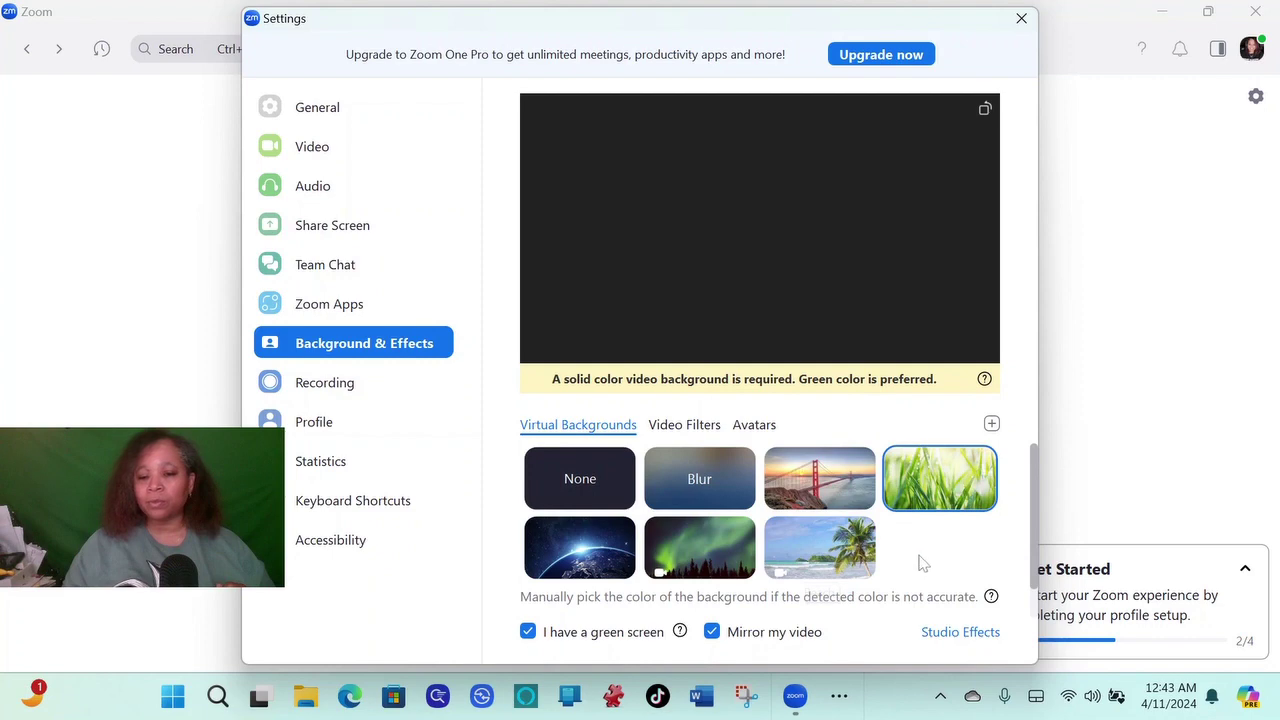
pyautogui.click(992, 425)
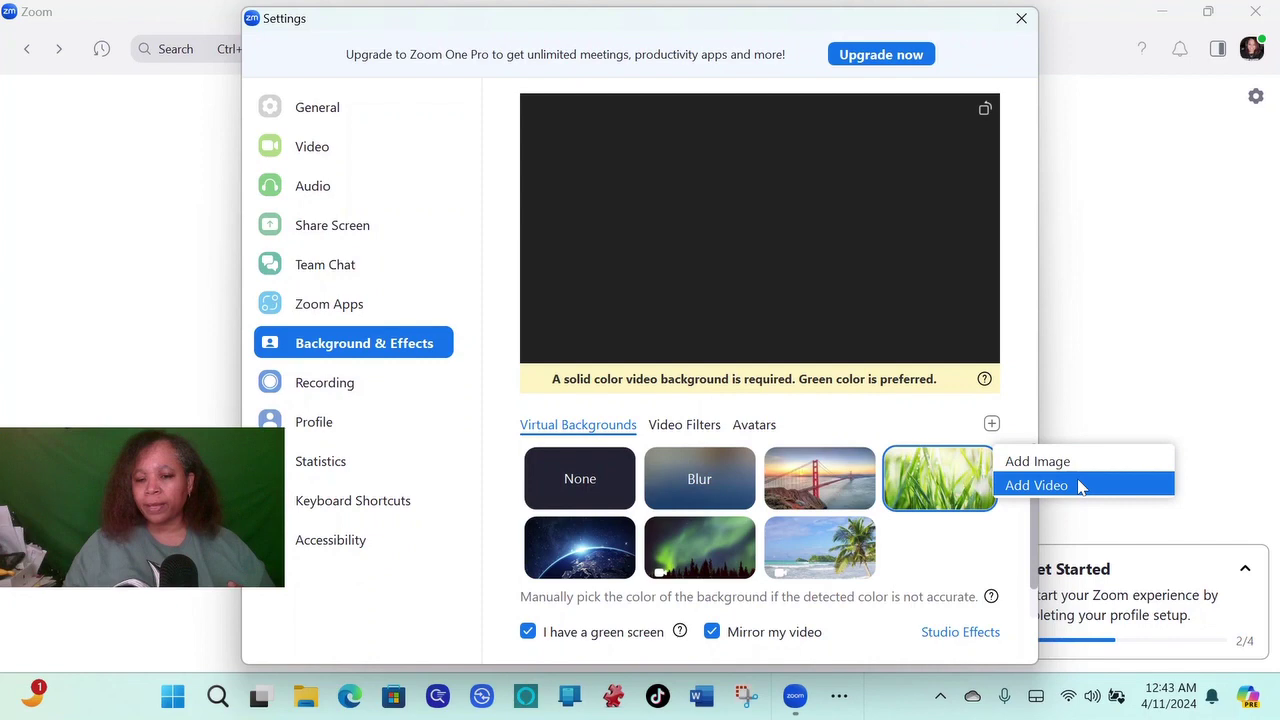
pyautogui.click(1019, 428)
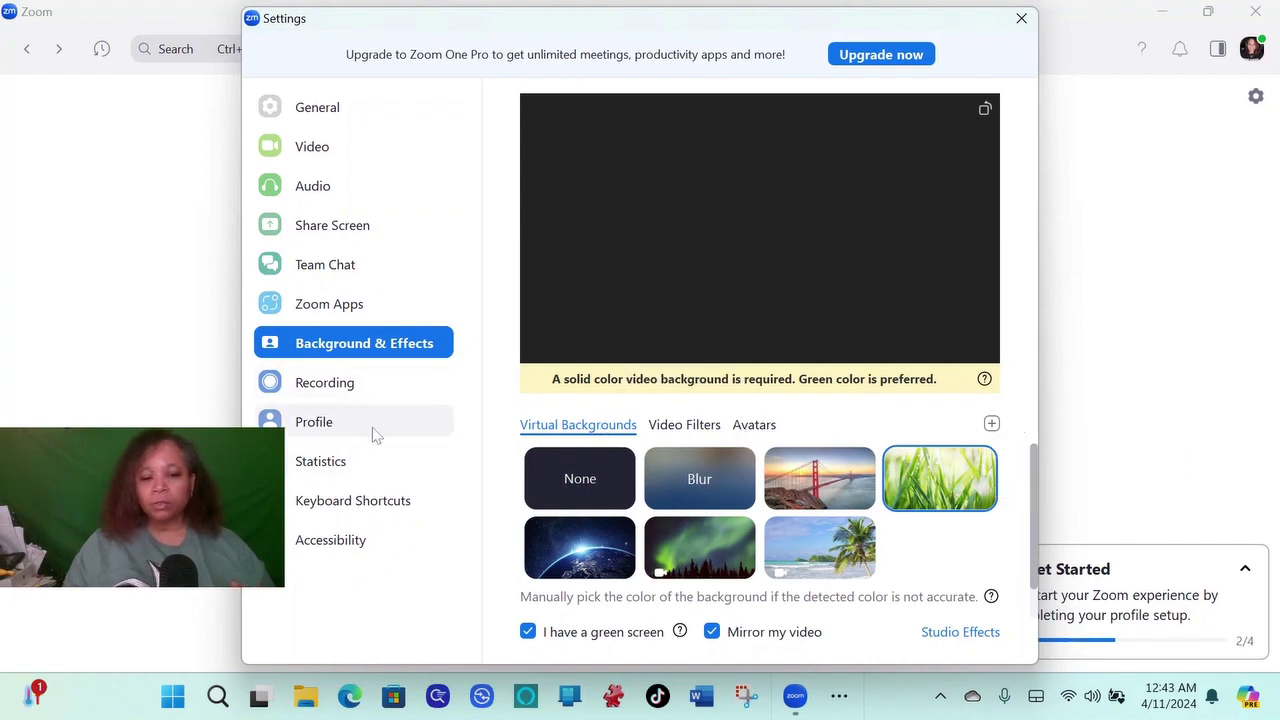
# Look through the video filters and avatars, and return to the virtual backgrounds
pyautogui.click(693, 428)
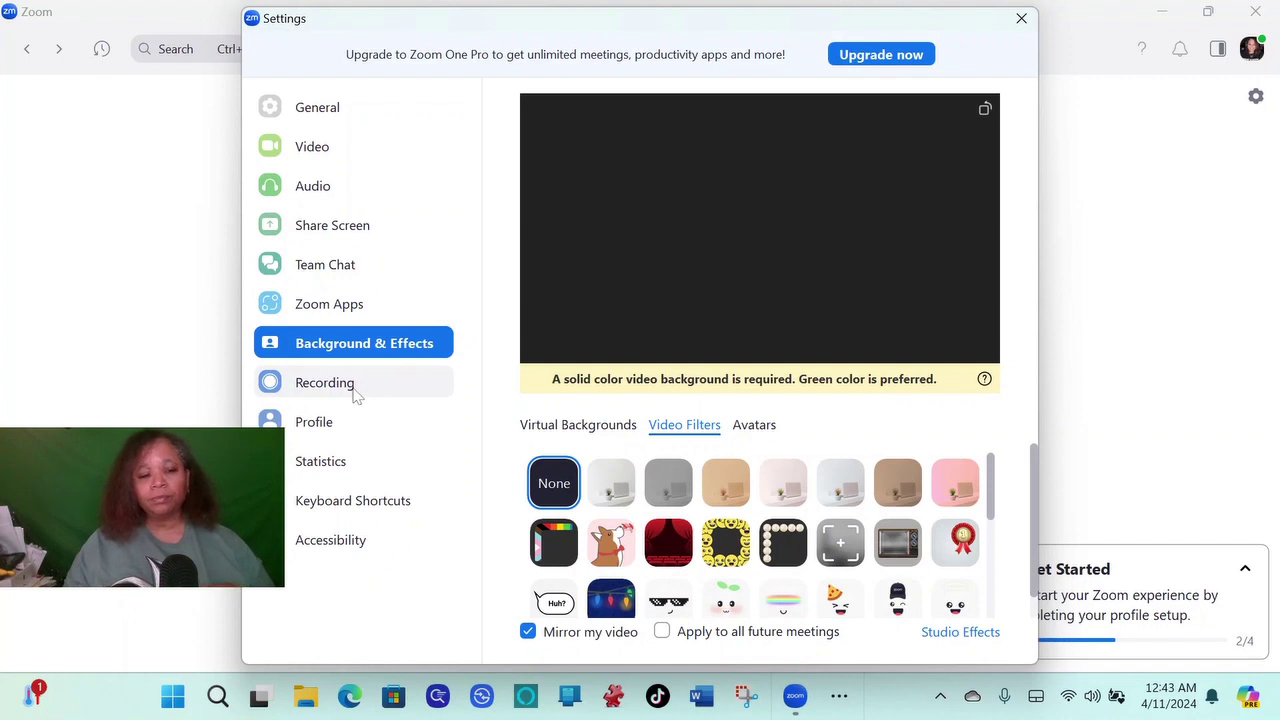
pyautogui.click(760, 430)
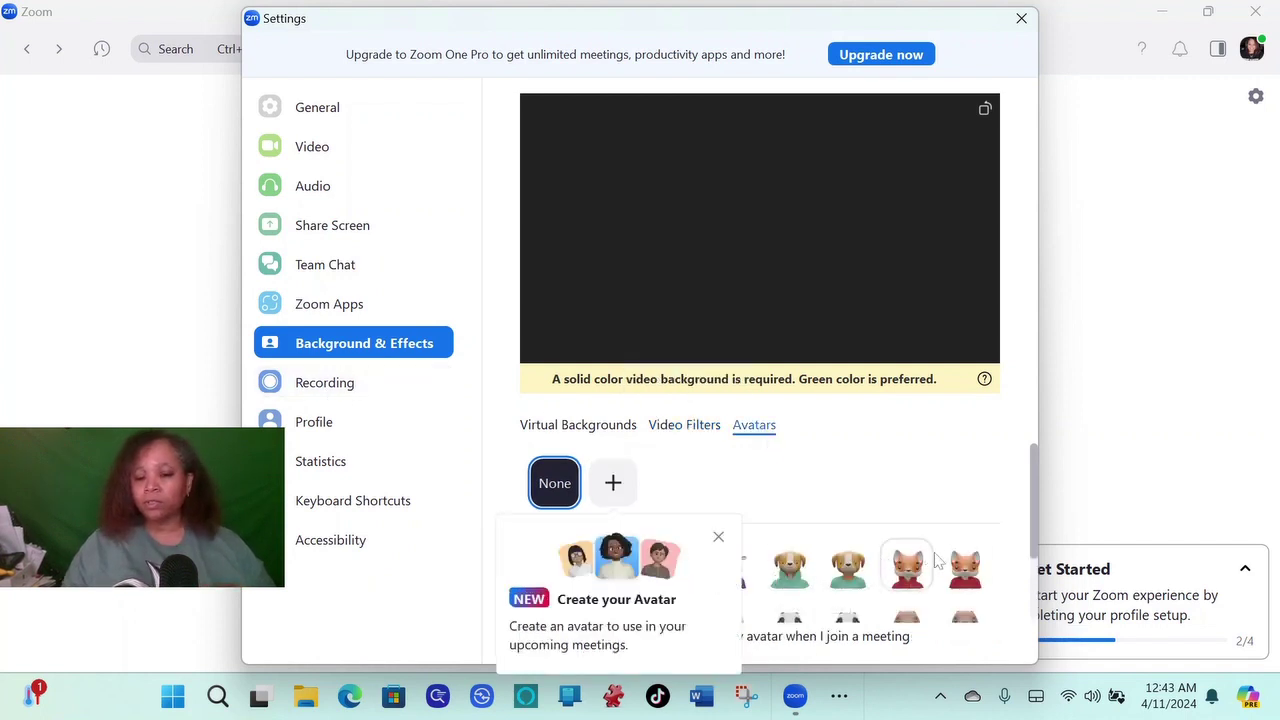
pyautogui.scroll(-2, 960, 575)
pyautogui.scroll(2, 950, 522)
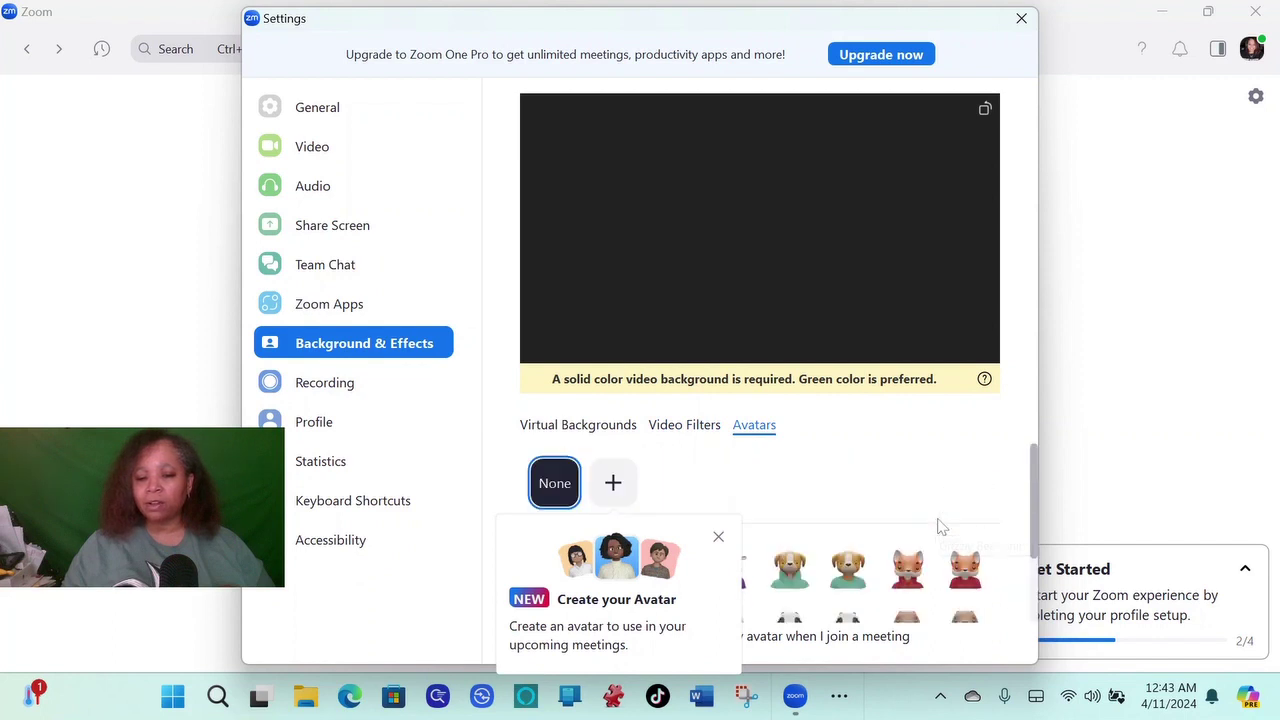
pyautogui.click(590, 430)
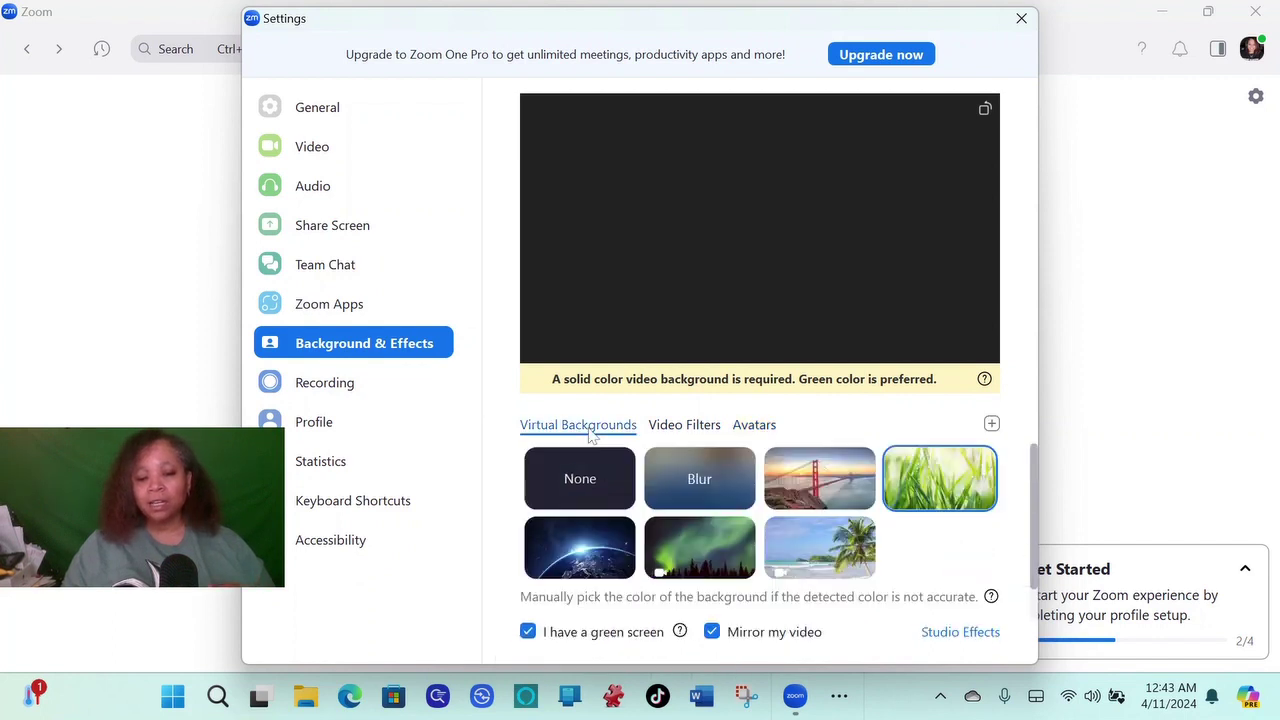
# View the Recording settings and browse the folders offered for storing local recordings, then cancel the folder selection
pyautogui.click(327, 390)
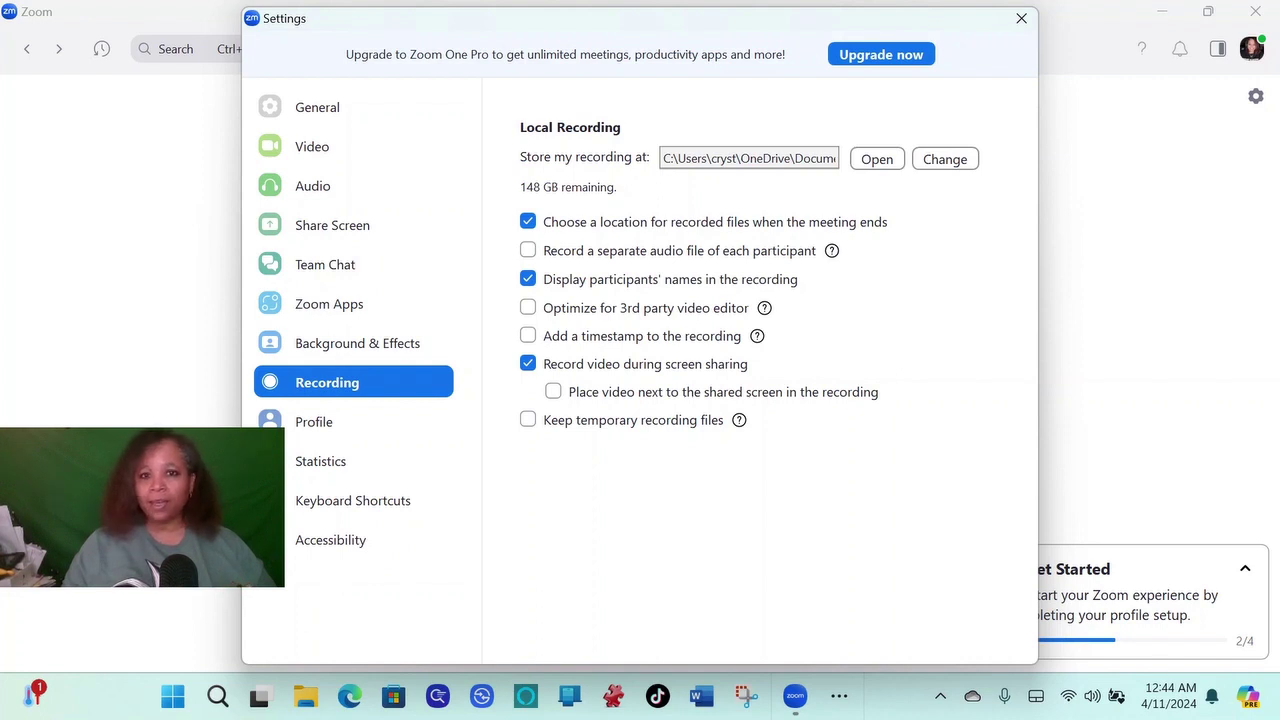
pyautogui.click(955, 160)
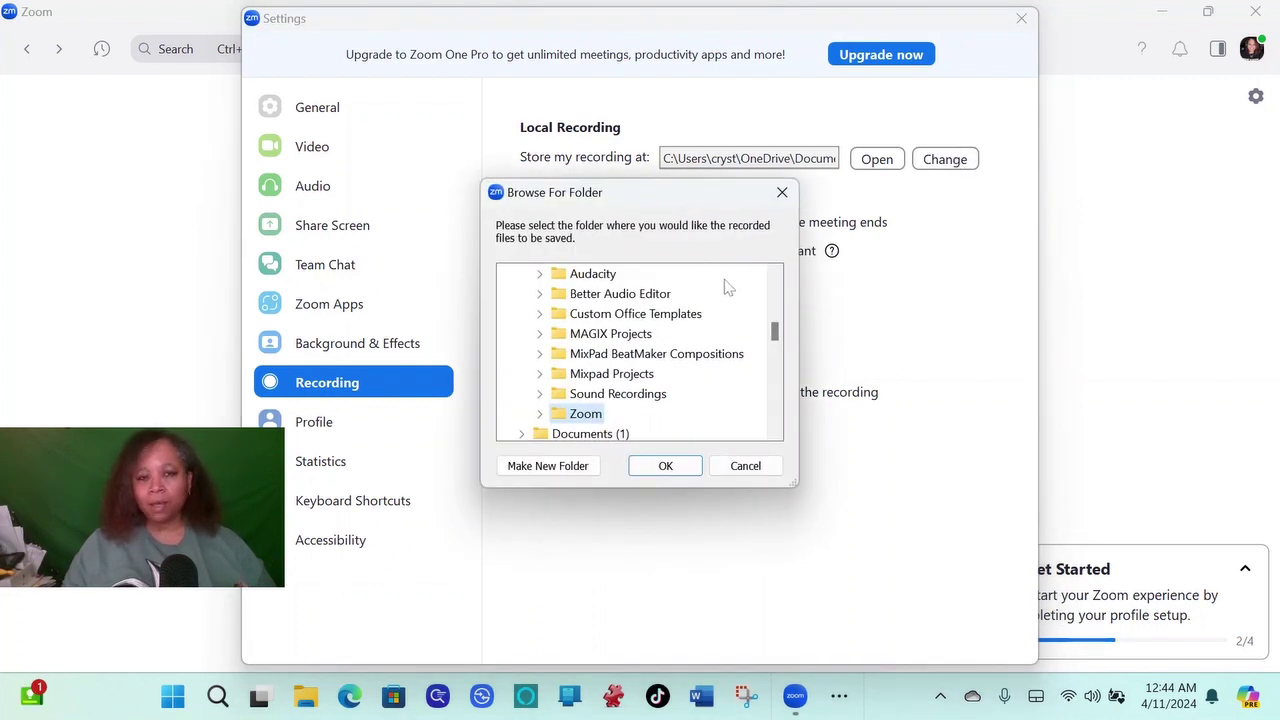
pyautogui.scroll(-4, 668, 326)
pyautogui.scroll(1, 686, 317)
pyautogui.scroll(2, 686, 317)
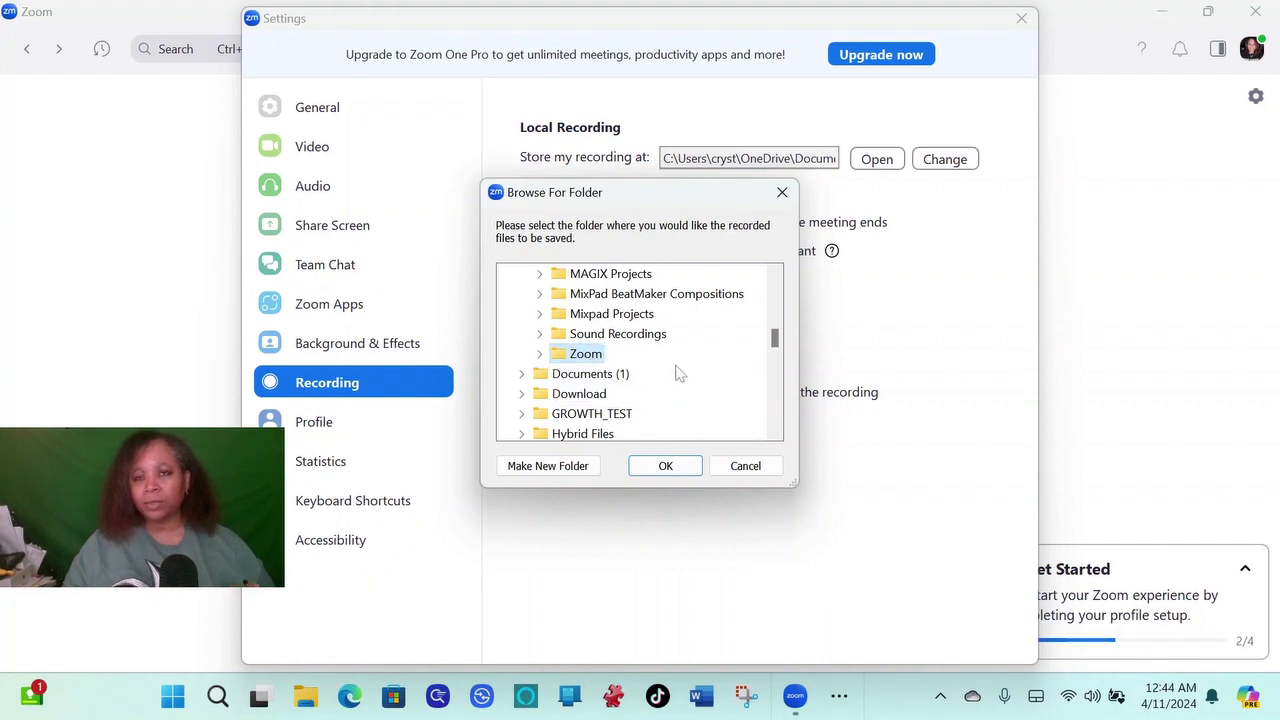
pyautogui.click(667, 467)
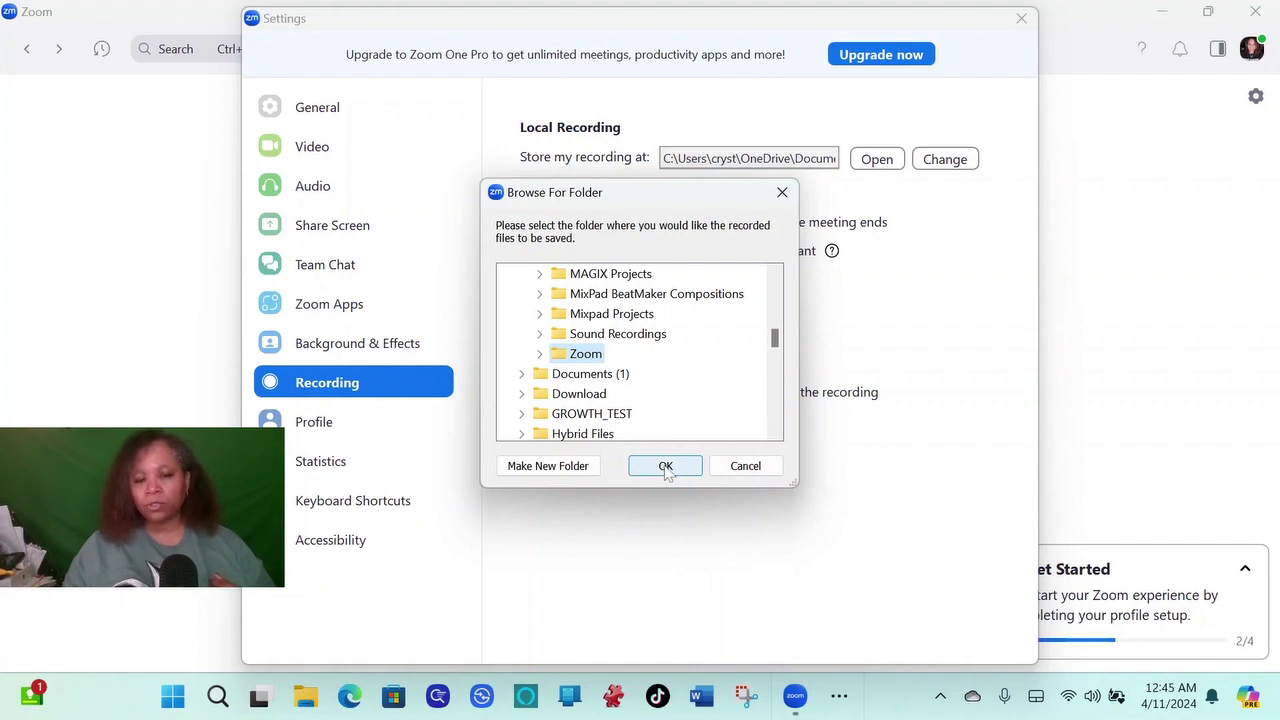
pyautogui.click(745, 466)
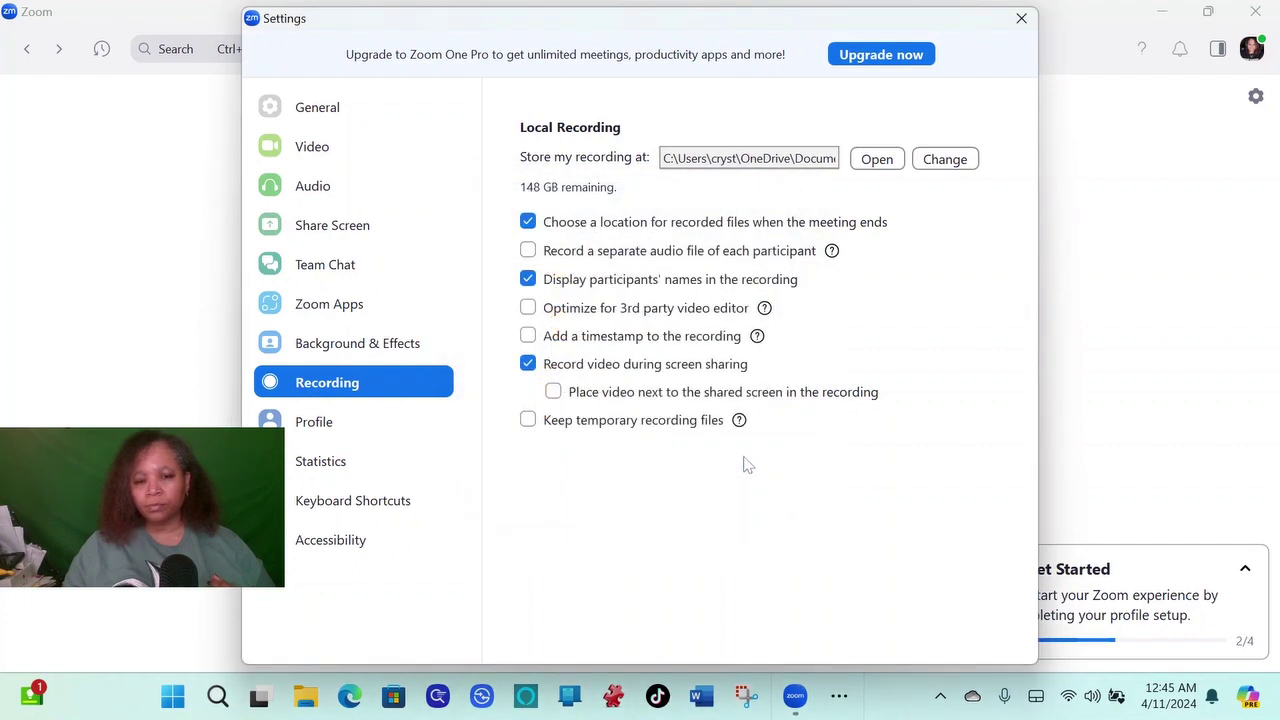
# Open a File Explorer window and check the option for adding a timestamp to the recording in Zoom's settings
pyautogui.click(313, 695)
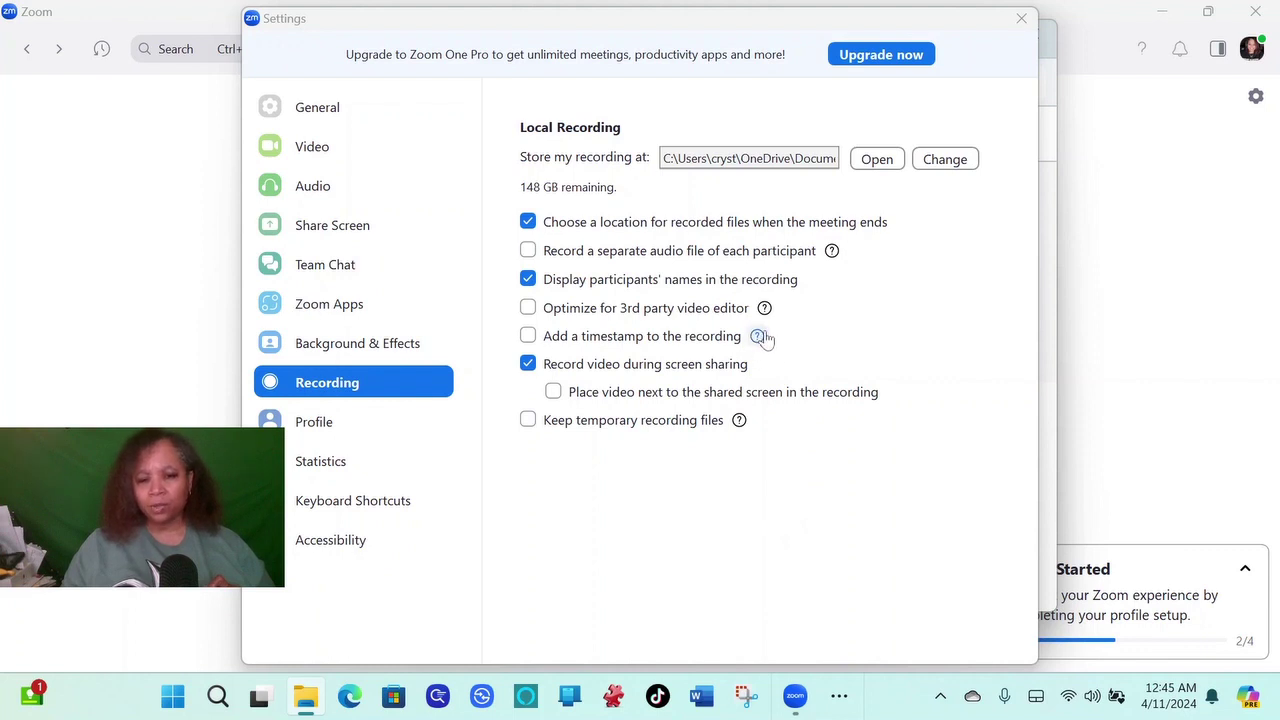
pyautogui.moveTo(761, 341)
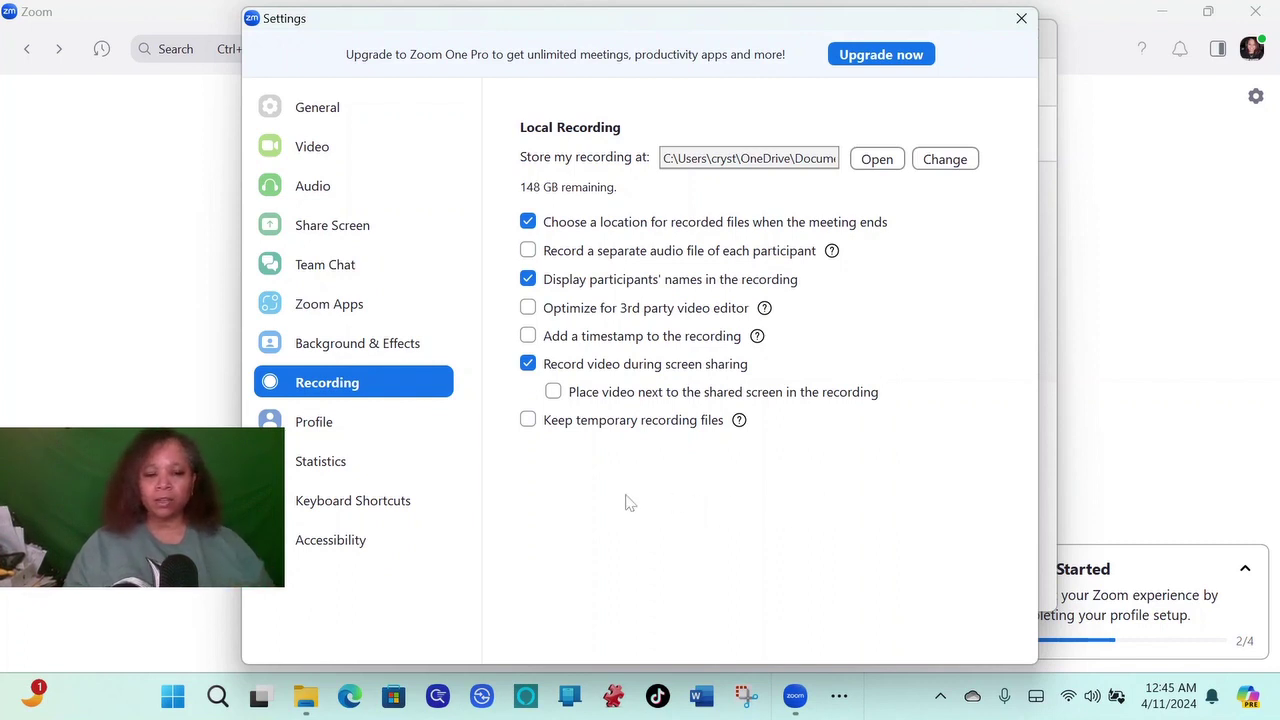
# View the Profile and Statistics settings and look through the meeting entries in the Keyboard Shortcuts settings
pyautogui.click(350, 422)
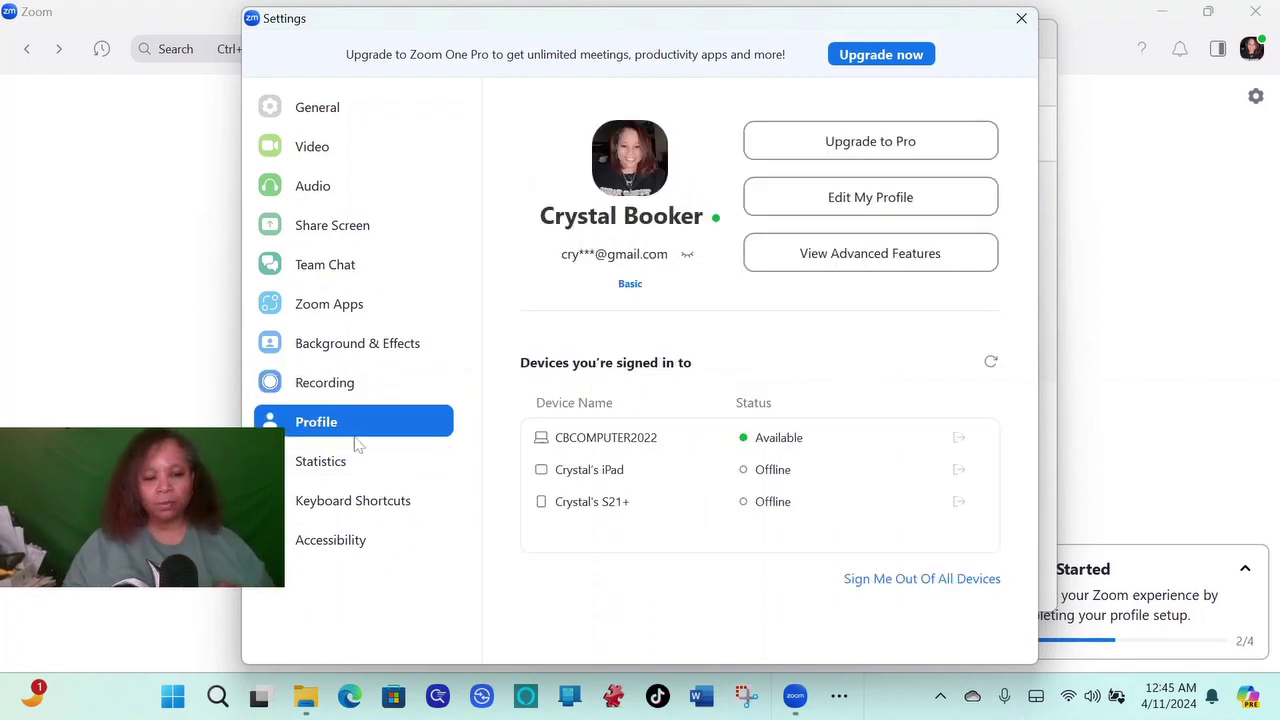
pyautogui.click(357, 464)
pyautogui.click(360, 505)
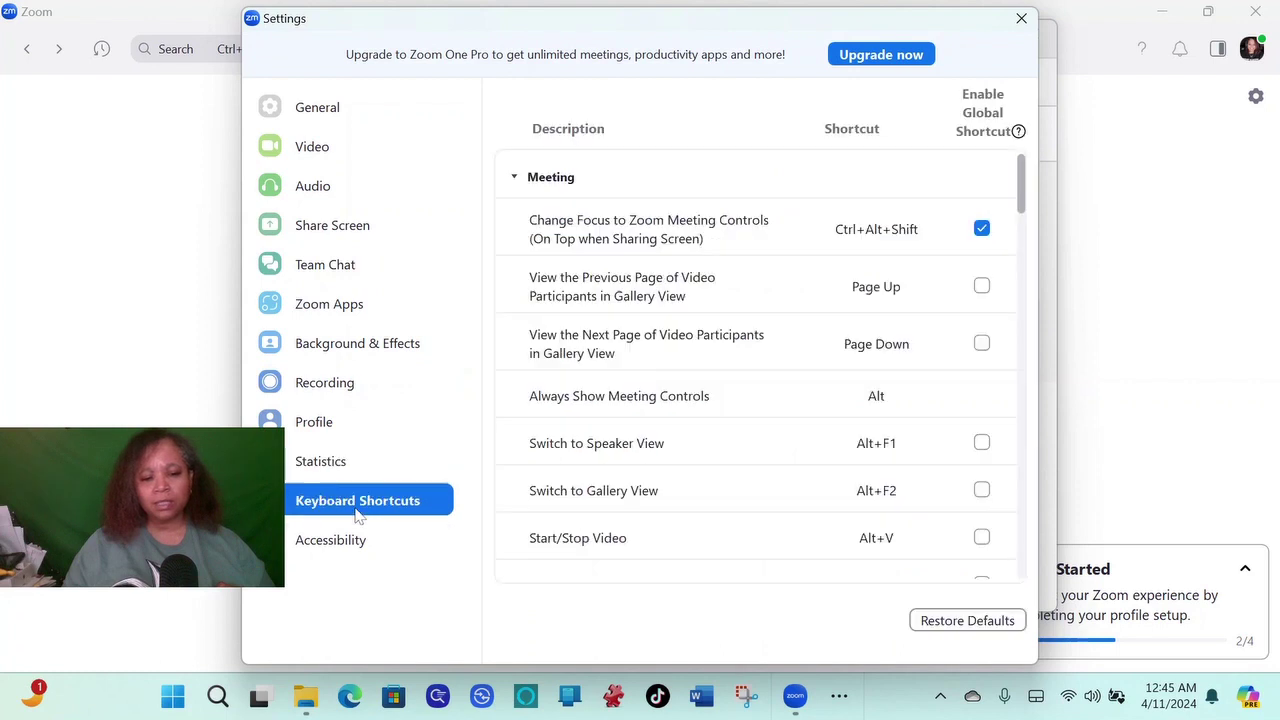
pyautogui.scroll(-3, 763, 237)
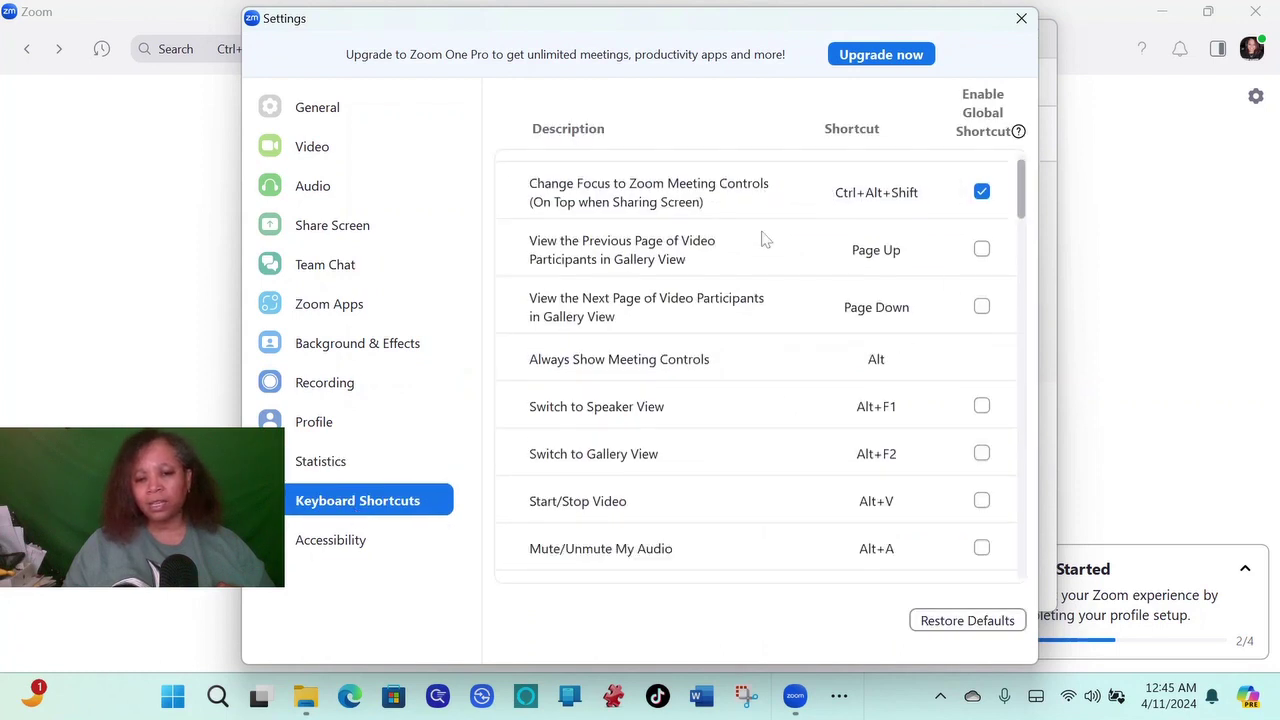
pyautogui.scroll(2, 750, 307)
pyautogui.scroll(1, 750, 307)
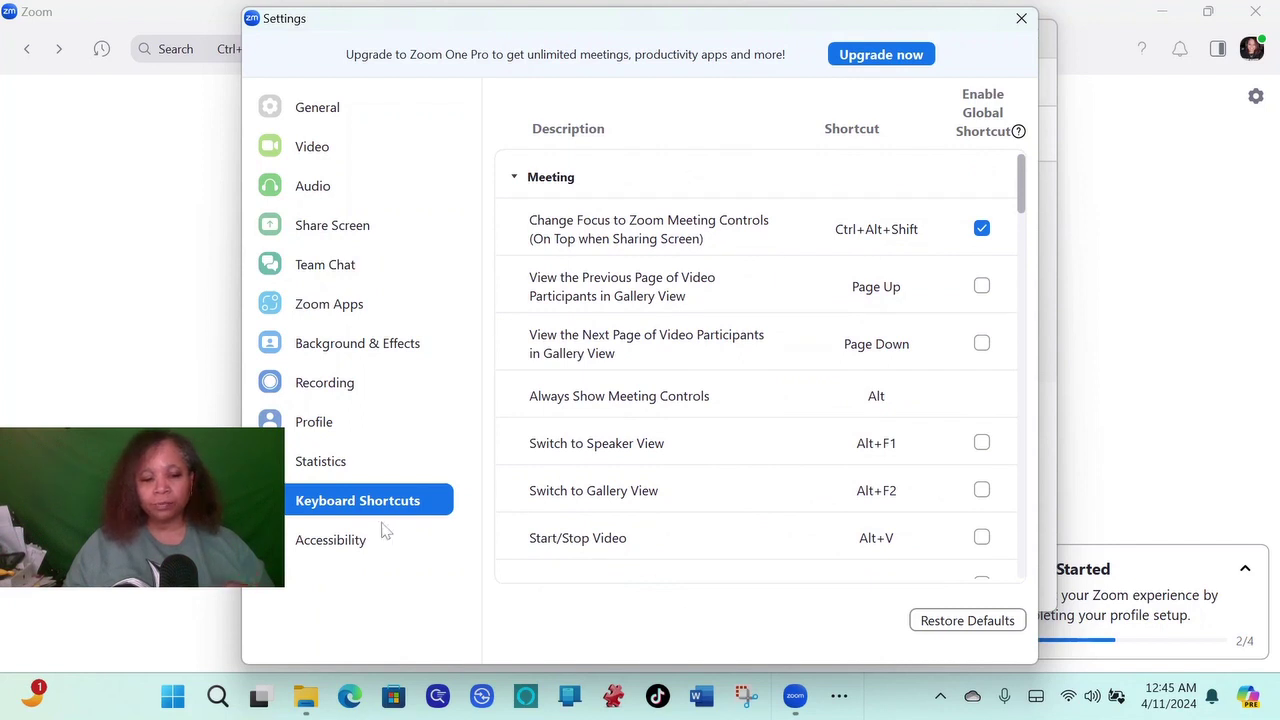
# Review the Accessibility settings for closed captions, chat display size and screen reader alerts, and close Settings after returning to General
pyautogui.click(345, 542)
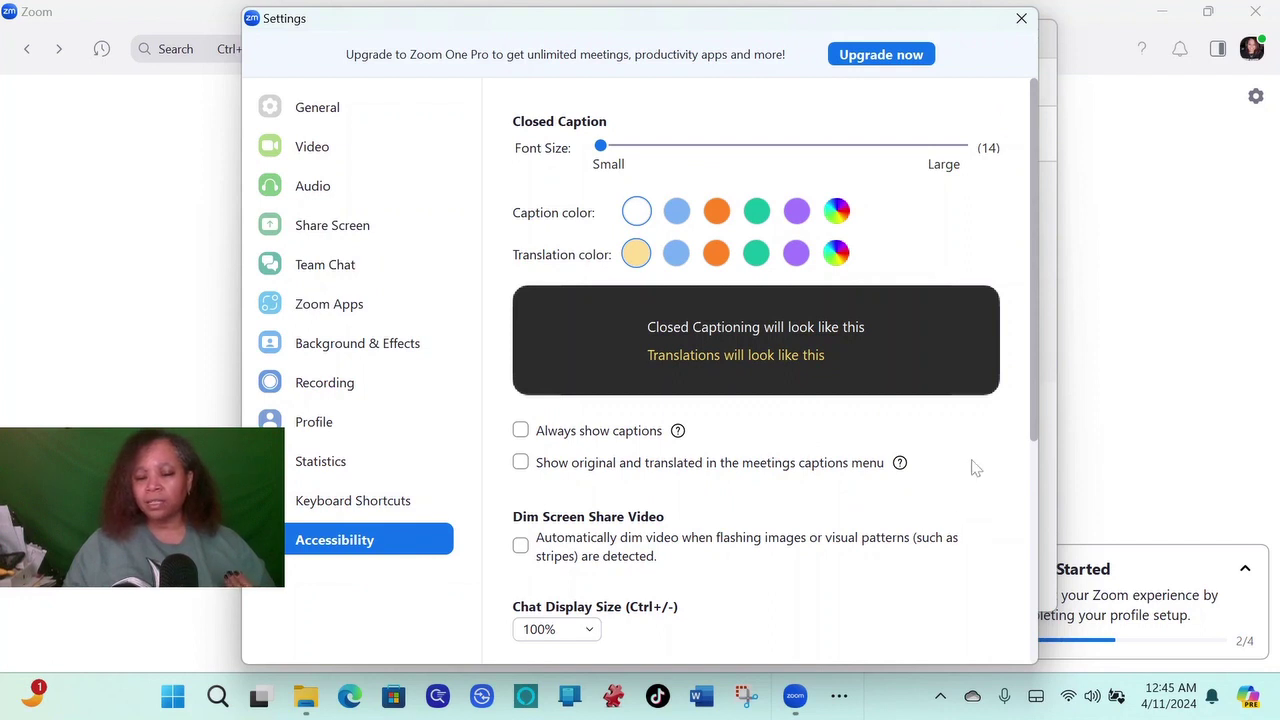
pyautogui.scroll(-3, 975, 468)
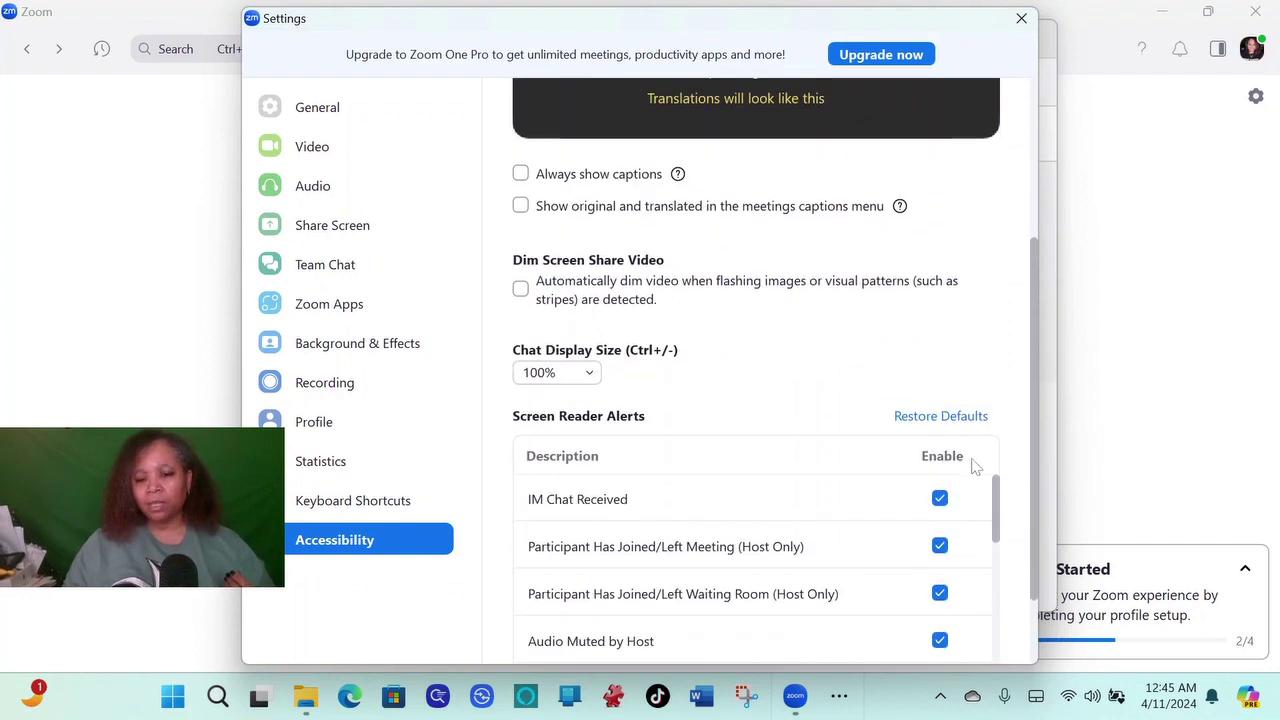
pyautogui.scroll(-5, 717, 405)
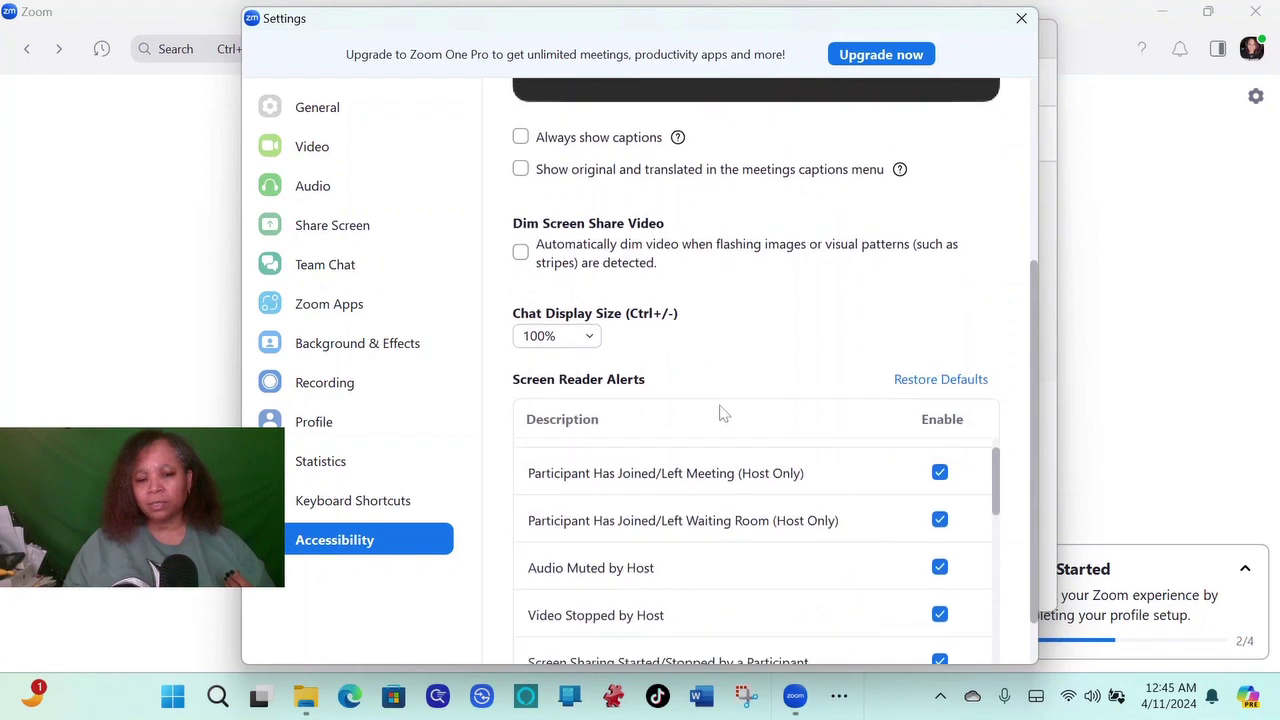
pyautogui.scroll(3, 760, 447)
pyautogui.scroll(3, 760, 447)
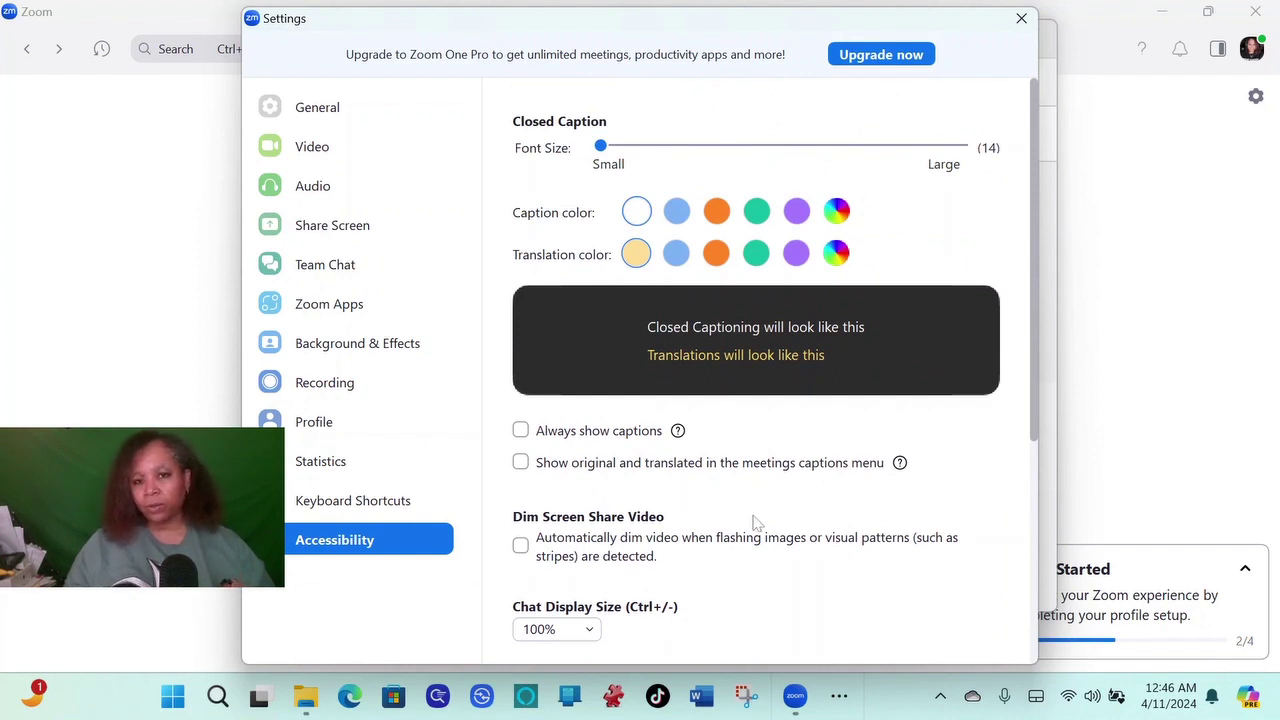
pyautogui.scroll(-2, 790, 520)
pyautogui.scroll(2, 800, 515)
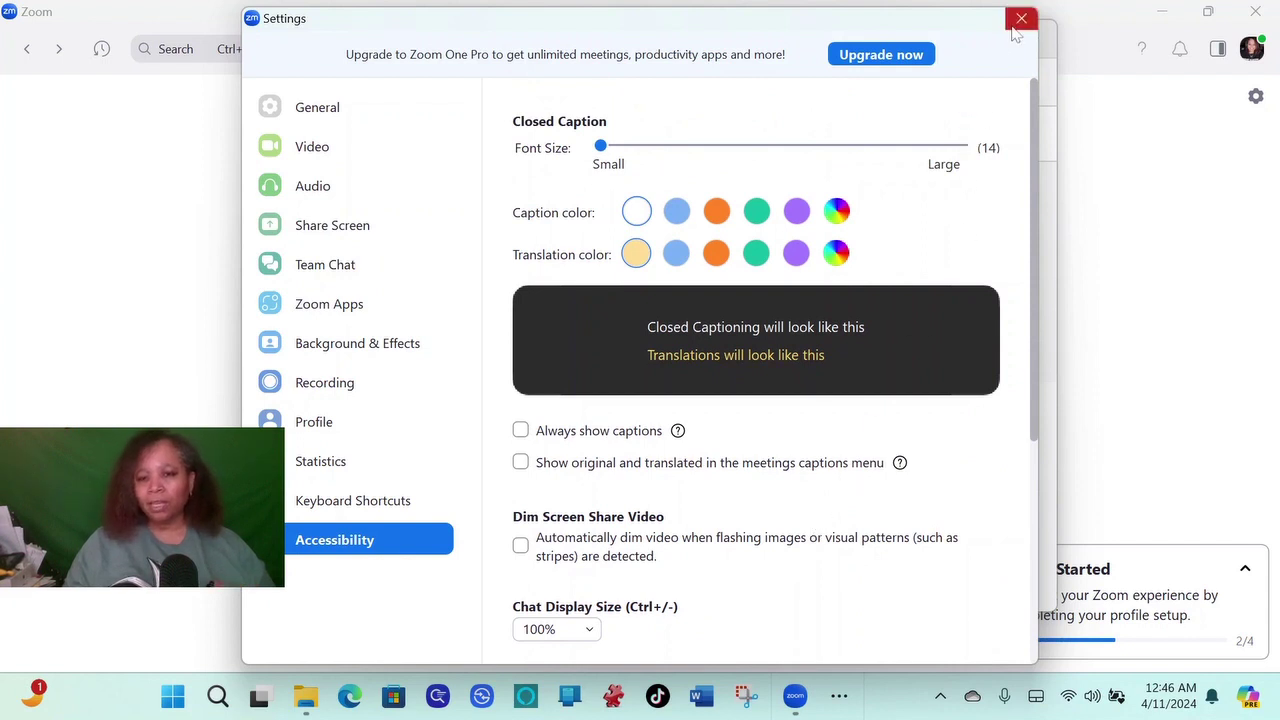
pyautogui.click(314, 107)
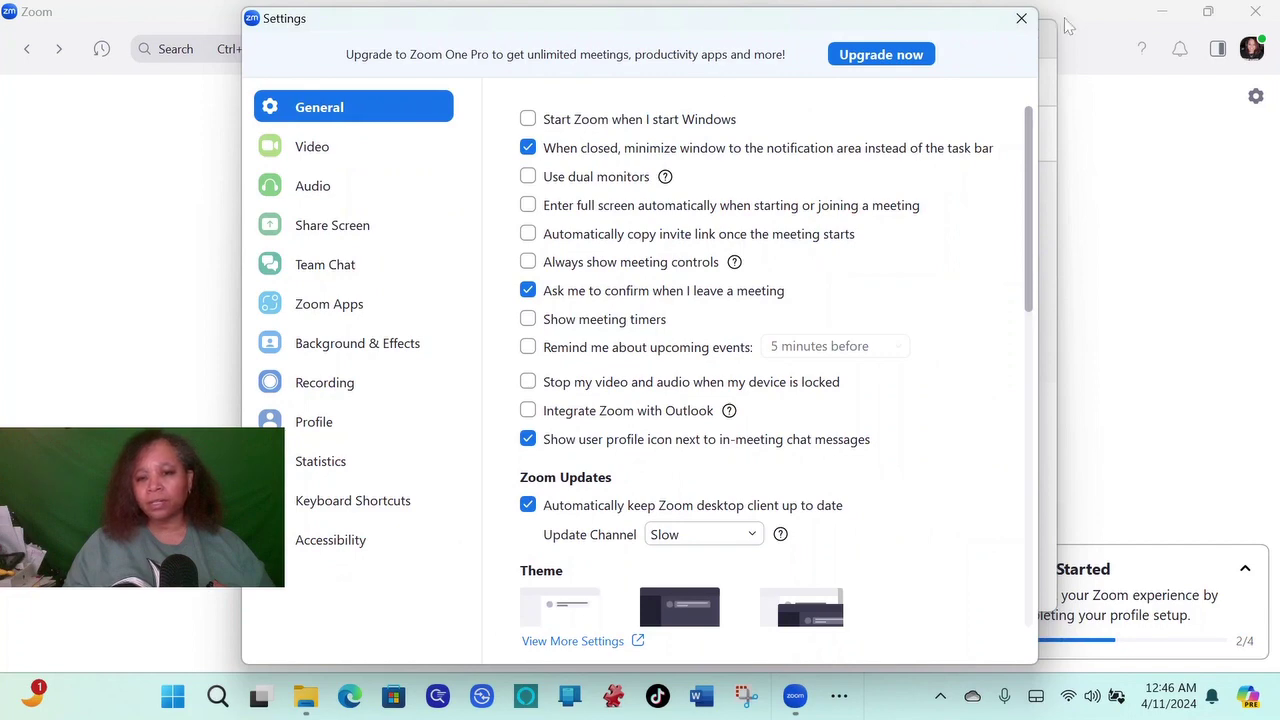
pyautogui.click(1021, 18)
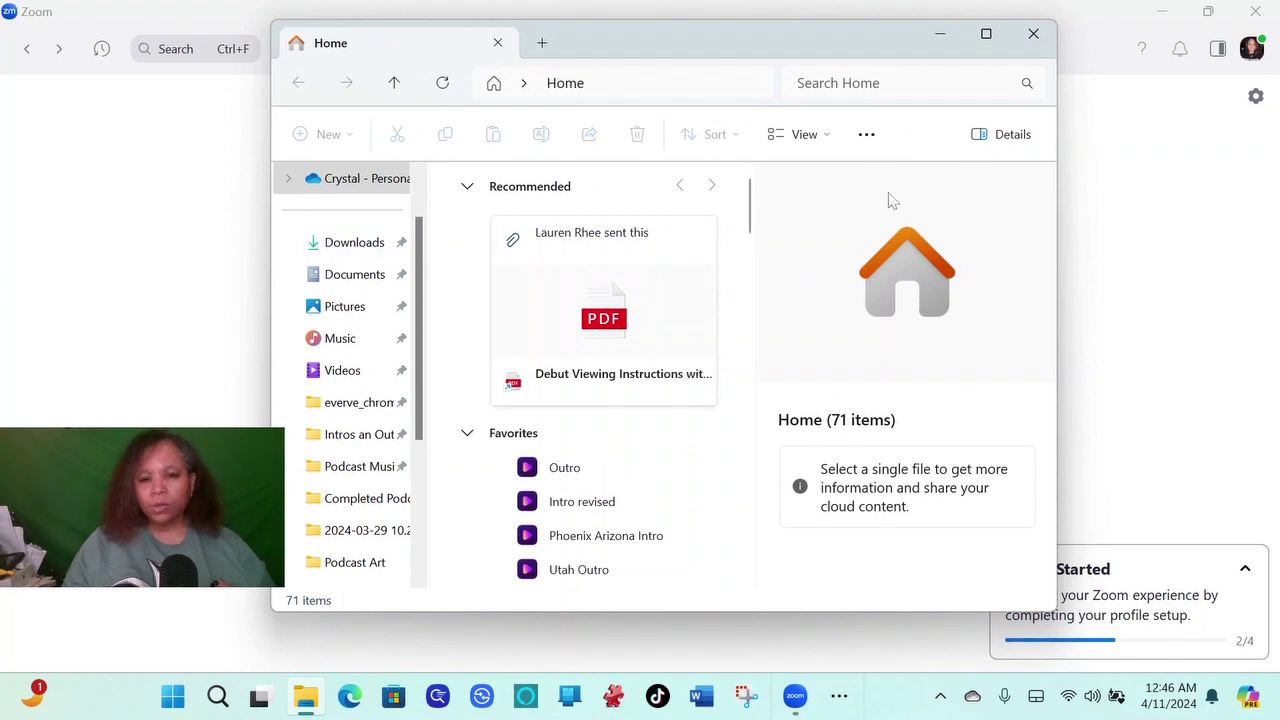
# Search the Home location in File Explorer for "zoom" and look over the listed files
pyautogui.click(880, 83)
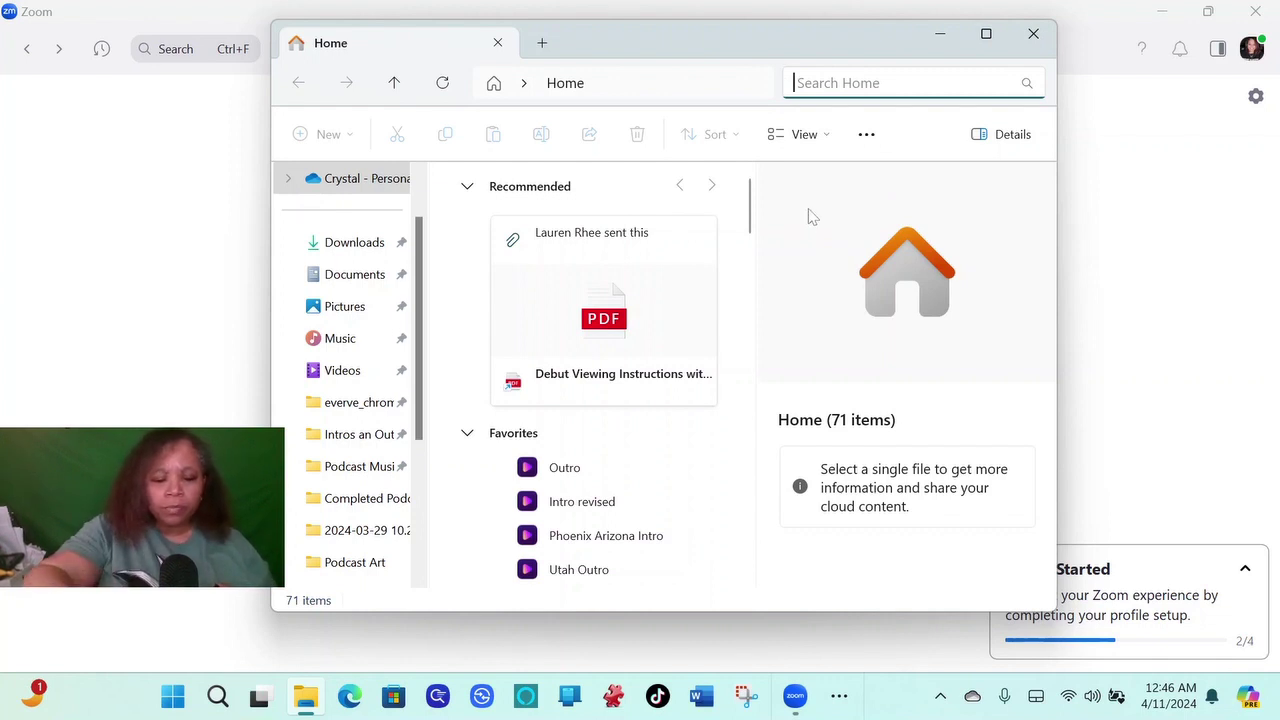
pyautogui.write('zoom')
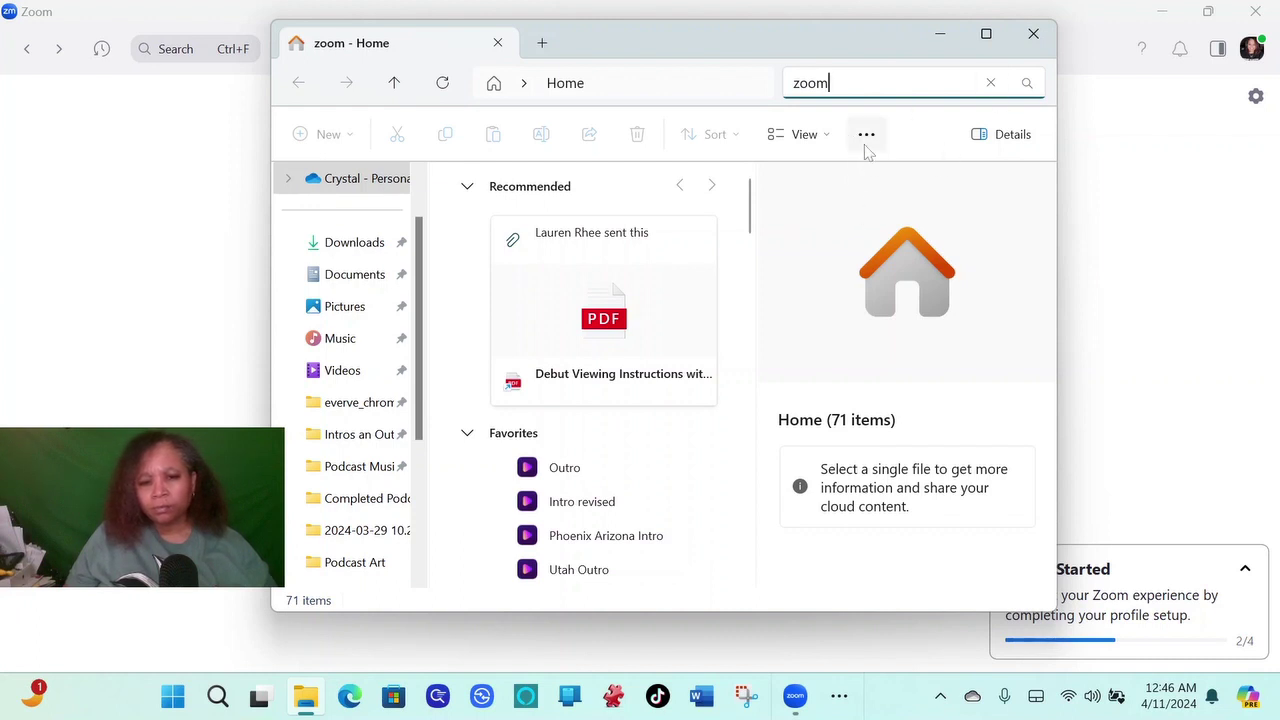
pyautogui.scroll(-2, 666, 252)
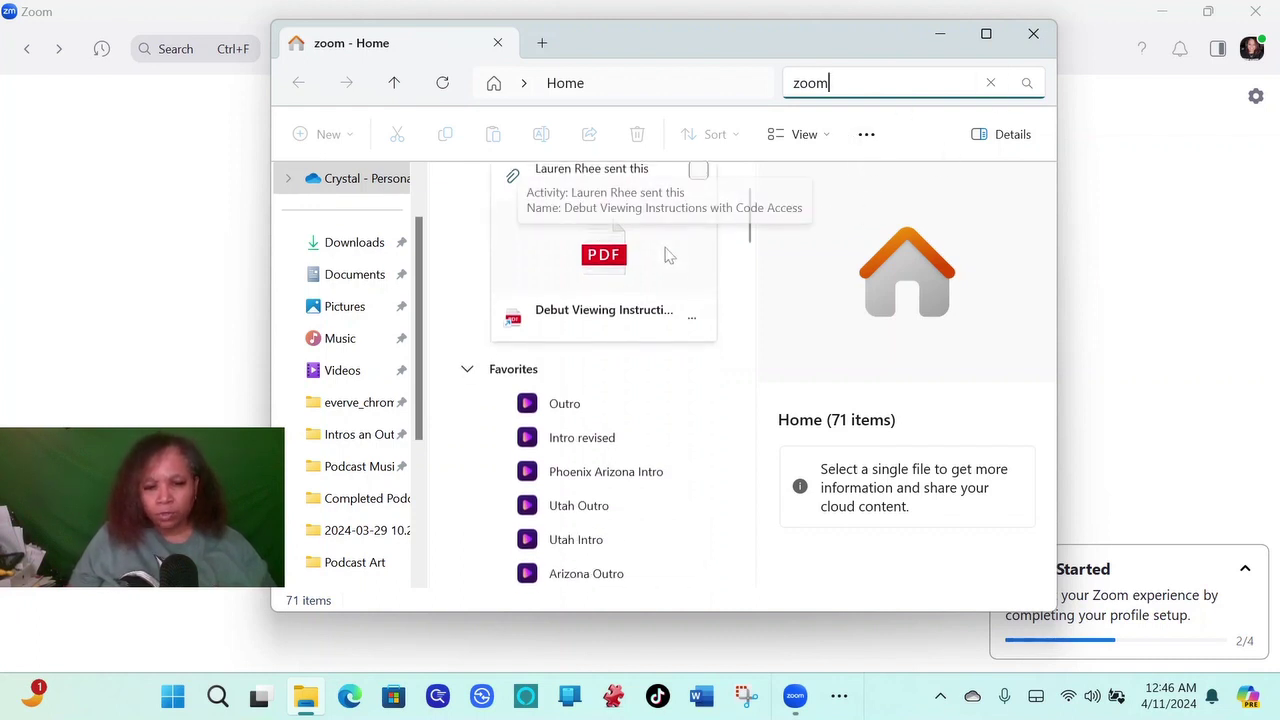
pyautogui.scroll(2, 645, 368)
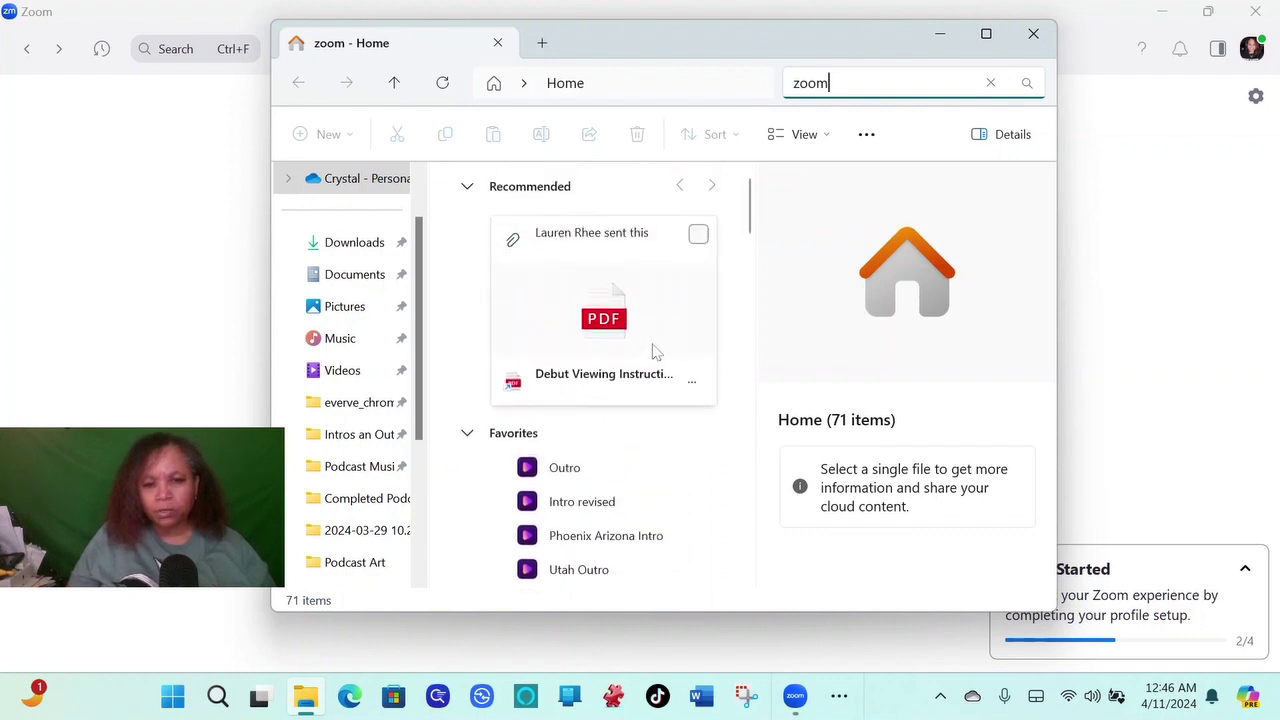
# Search the Downloads folder for "zoom" and look through the results for Zoom recording files
pyautogui.click(364, 248)
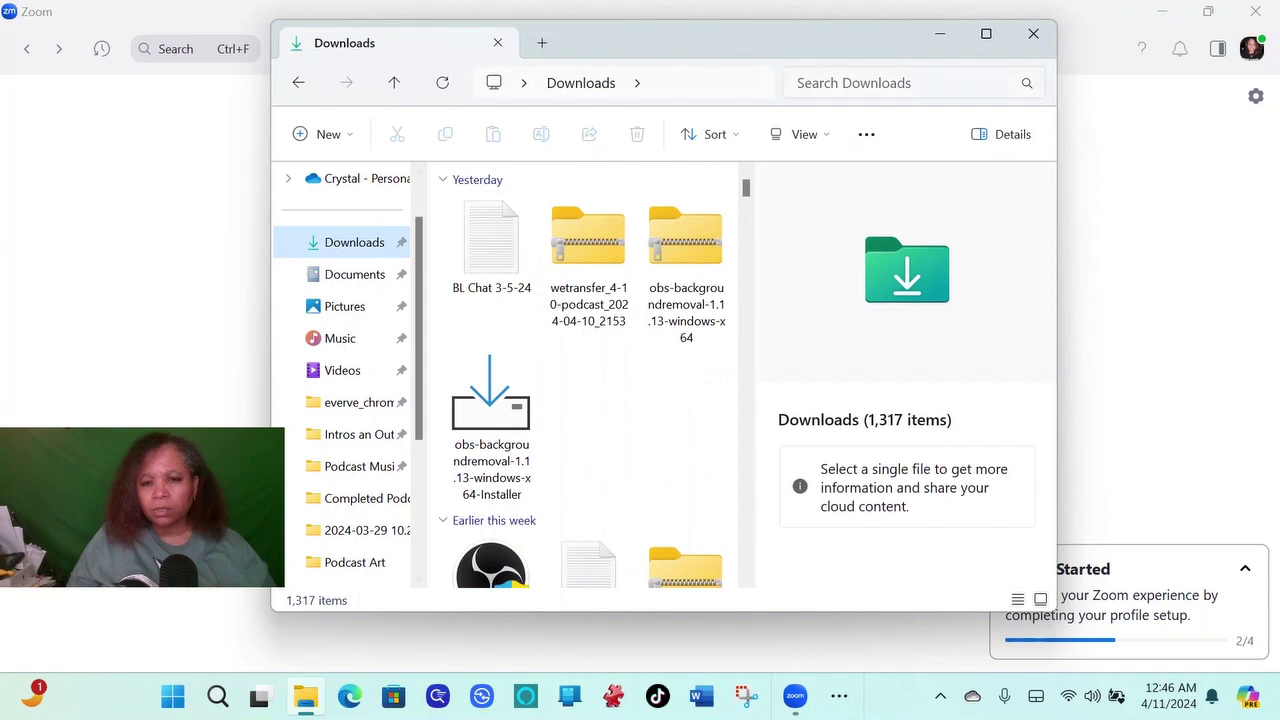
pyautogui.click(850, 83)
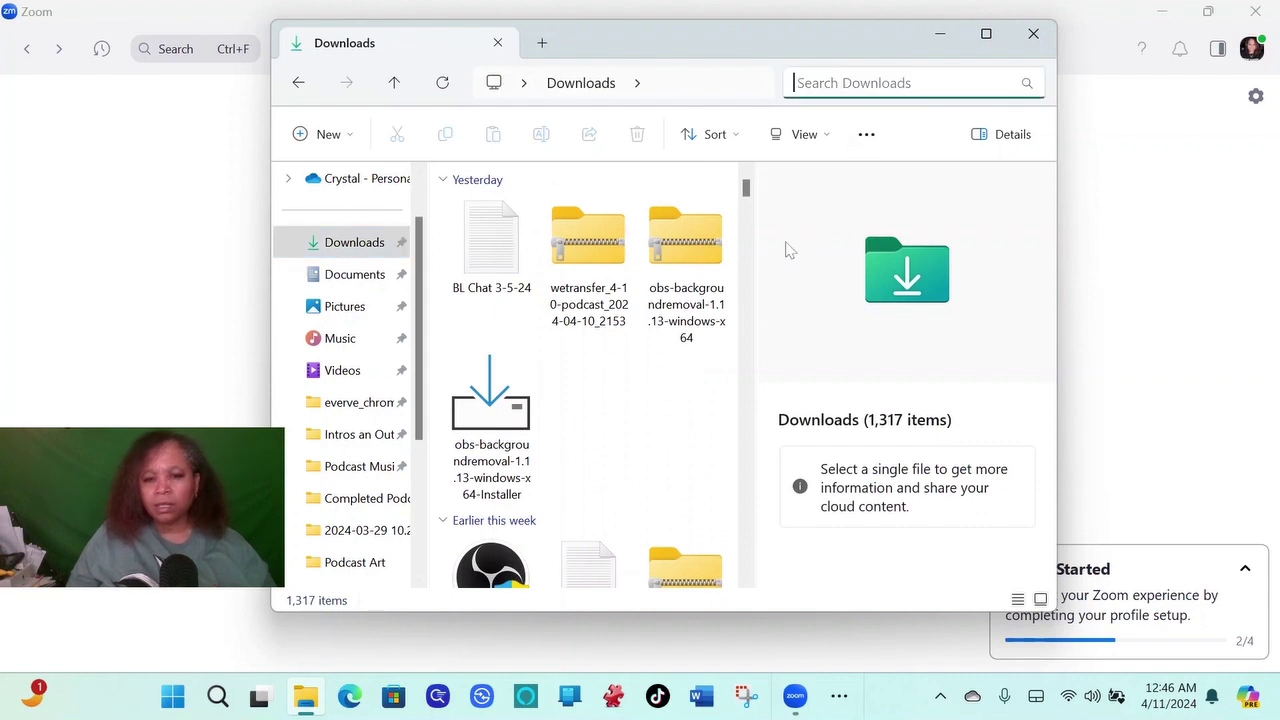
pyautogui.write('zoom')
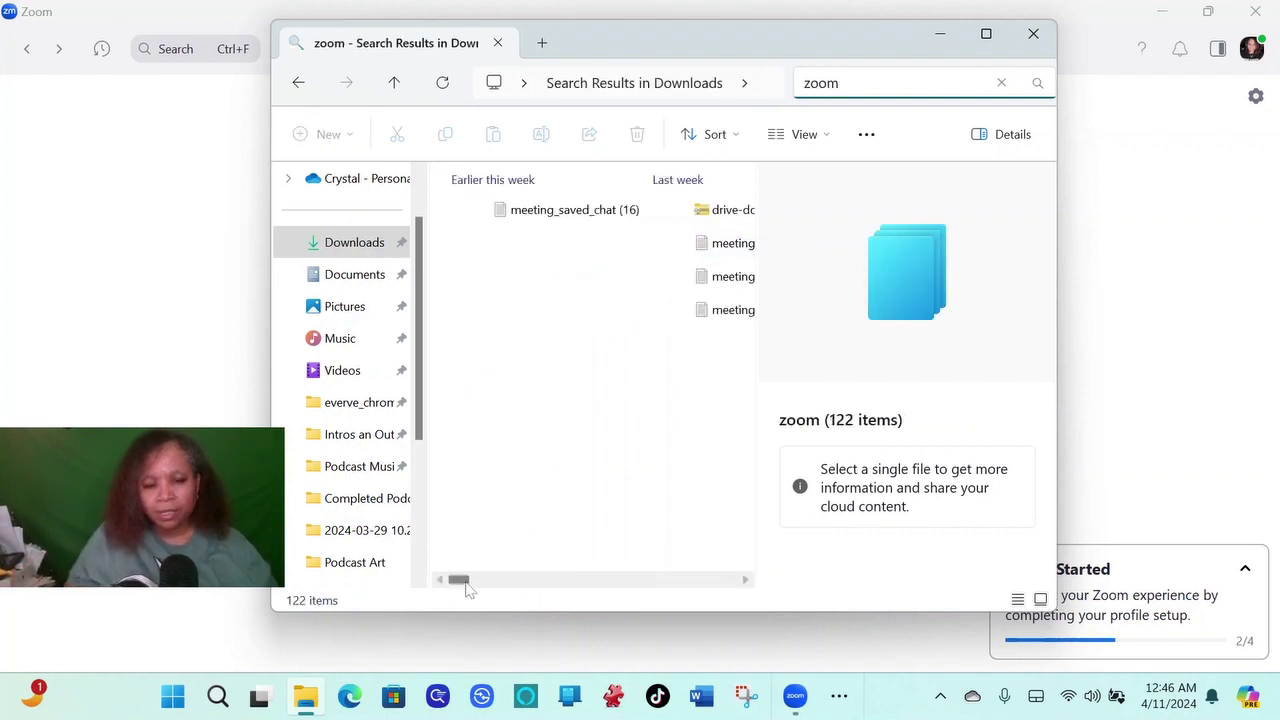
pyautogui.moveTo(460, 580); pyautogui.dragTo(495, 582)
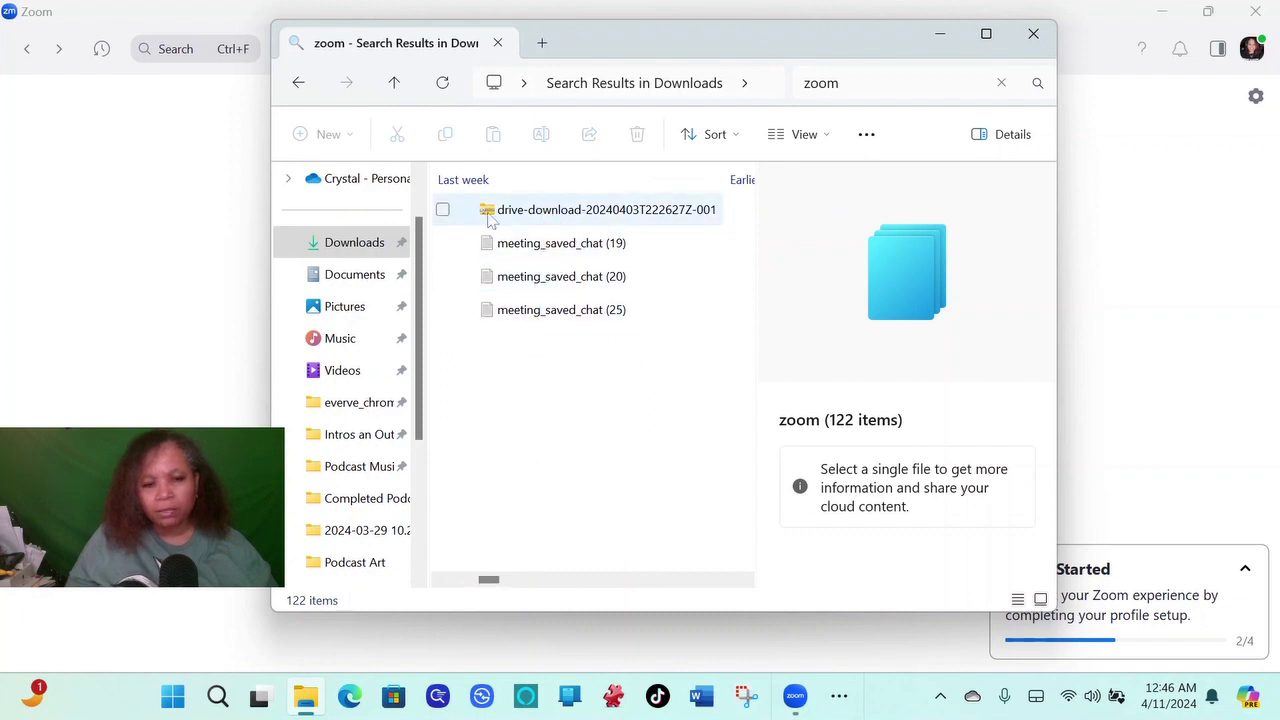
pyautogui.hscroll(2, 660, 328)
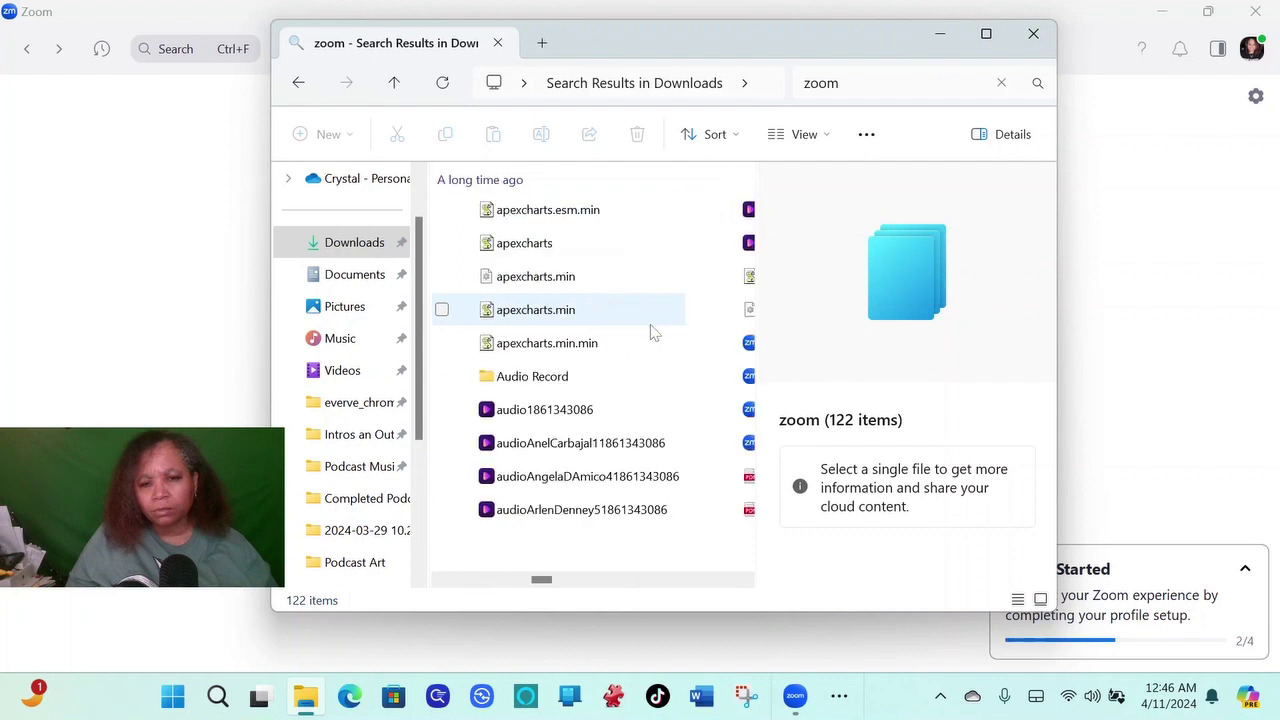
pyautogui.hscroll(1, 658, 272)
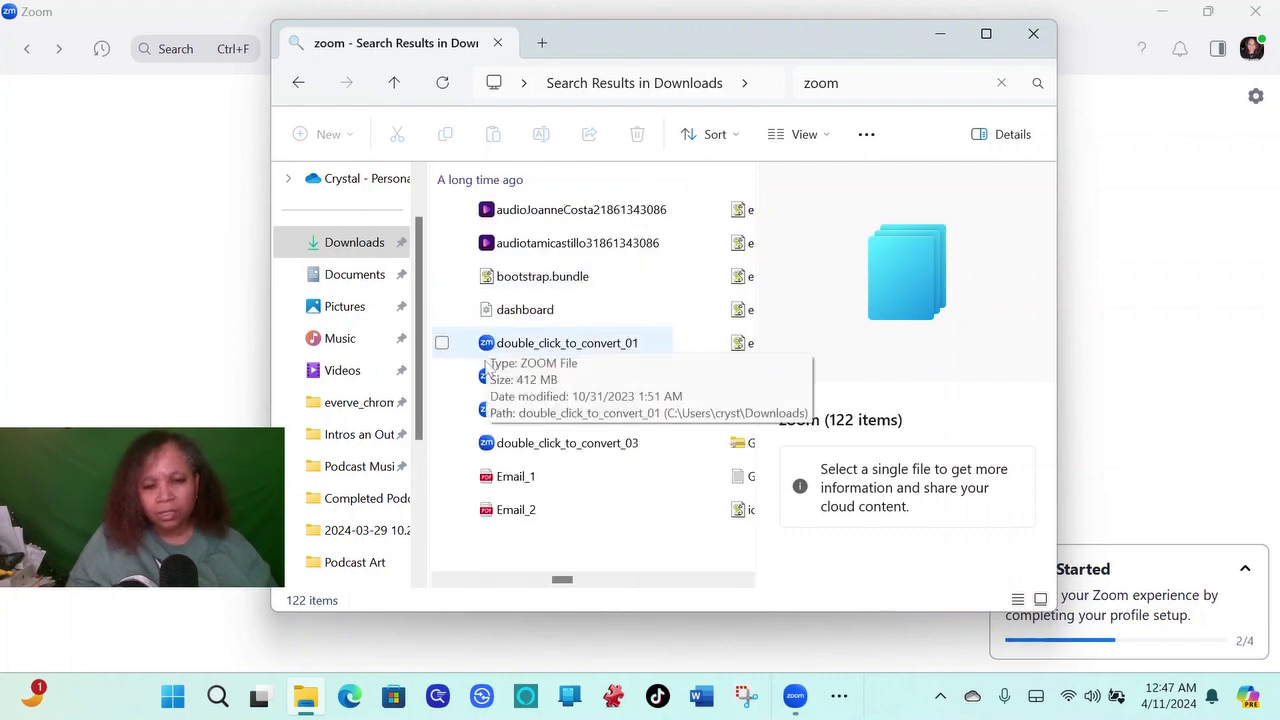
pyautogui.hscroll(-3, 594, 474)
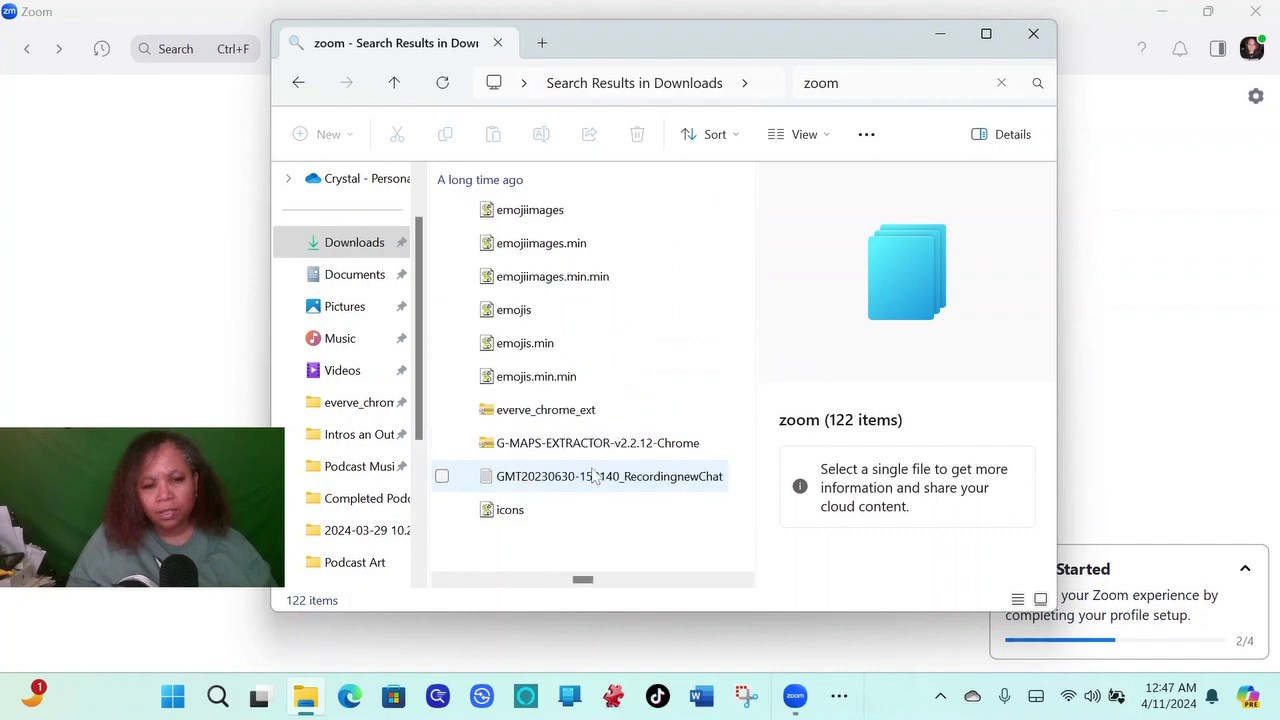
pyautogui.hscroll(10, 612, 424)
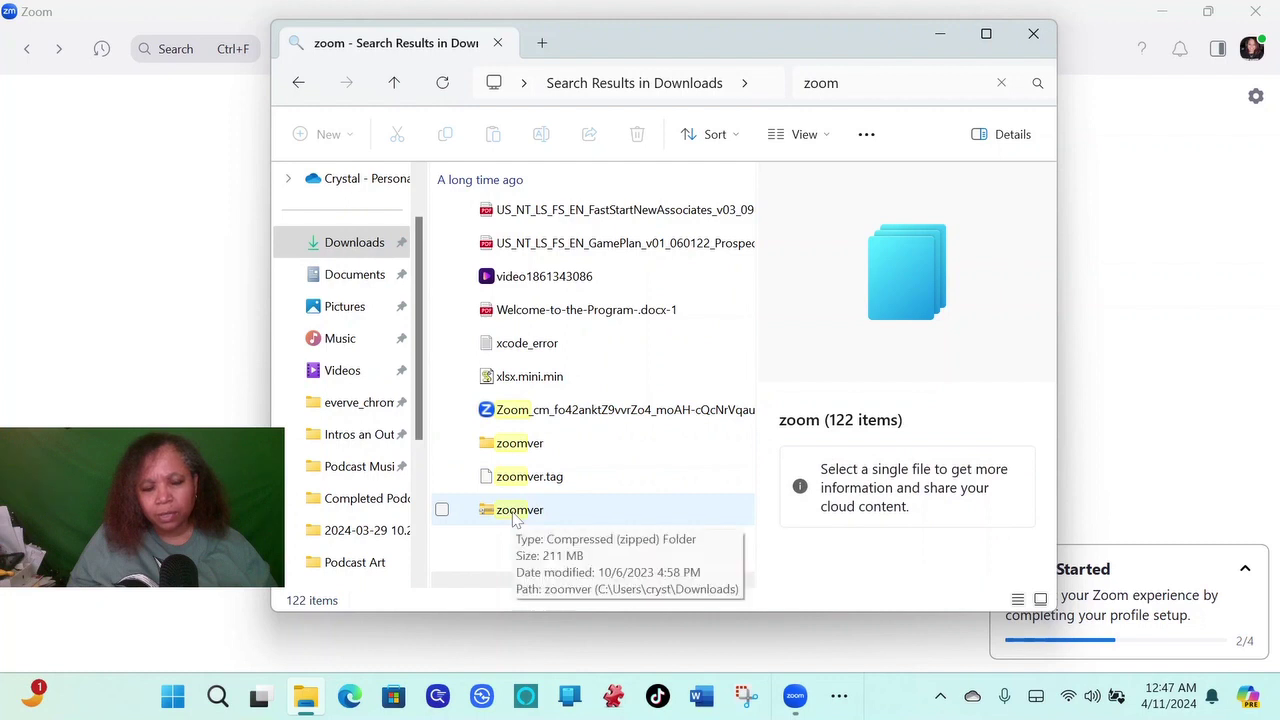
pyautogui.scroll(3, 640, 463)
pyautogui.scroll(5, 640, 463)
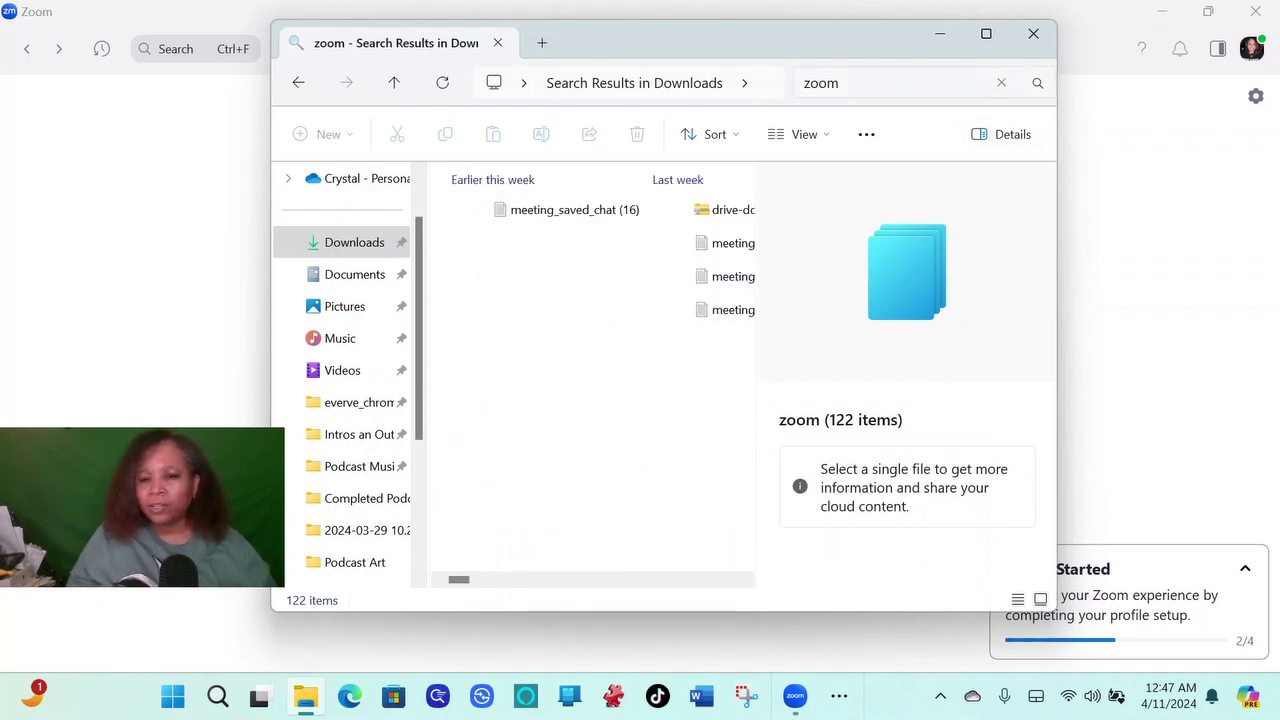
# Clear the search in the Downloads folder and close File Explorer to return to Zoom's home screen
pyautogui.click(960, 83)
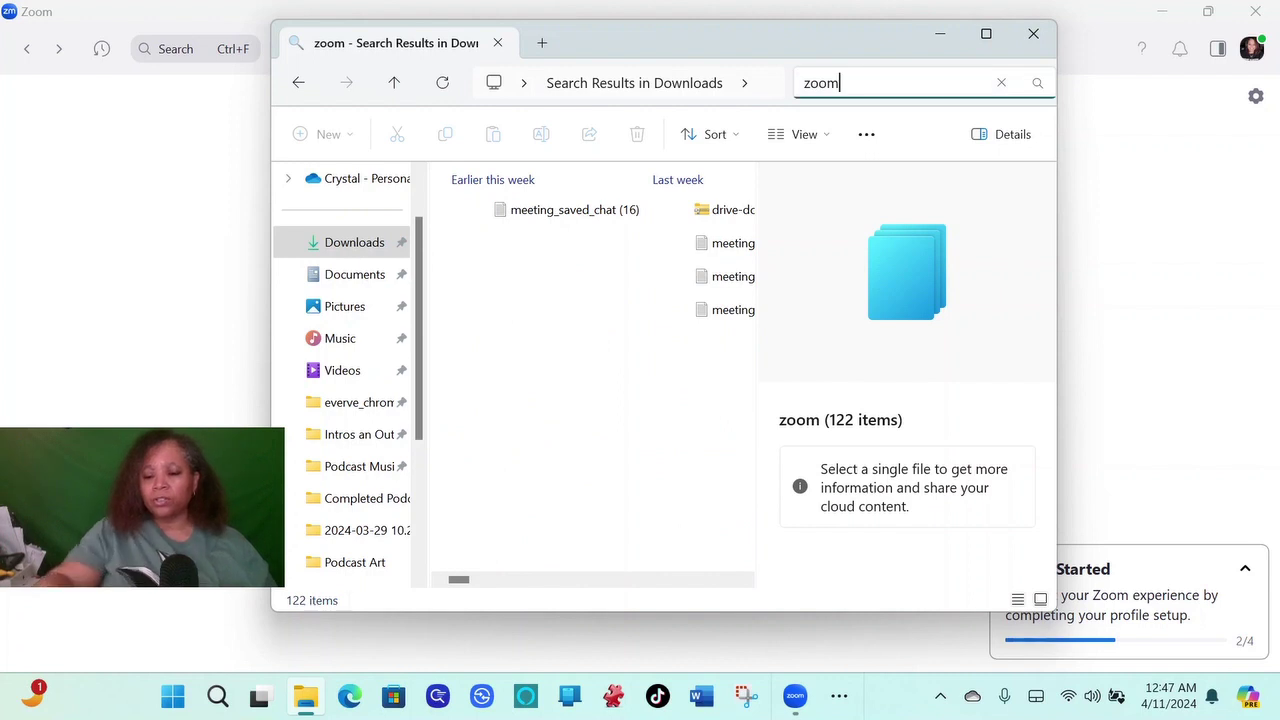
pyautogui.press('BackSpace')
pyautogui.press('BackSpace')
pyautogui.press('BackSpace')
pyautogui.press('BackSpace')
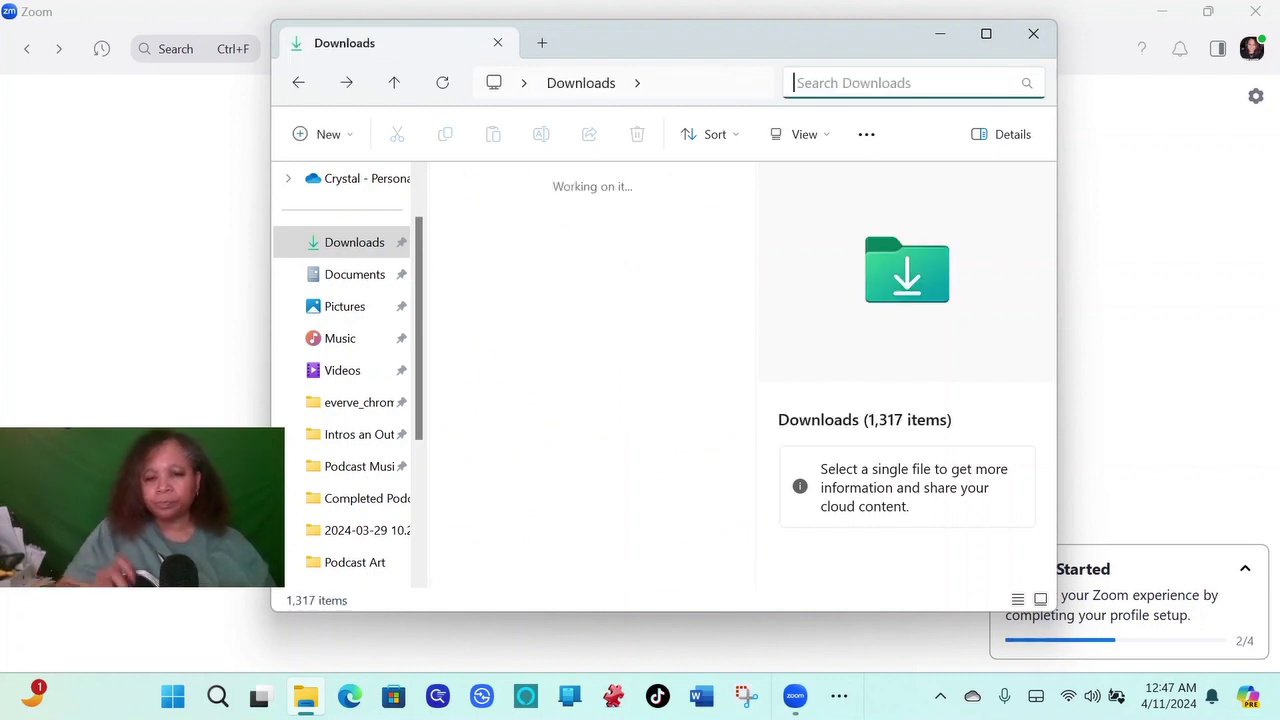
pyautogui.click(1033, 37)
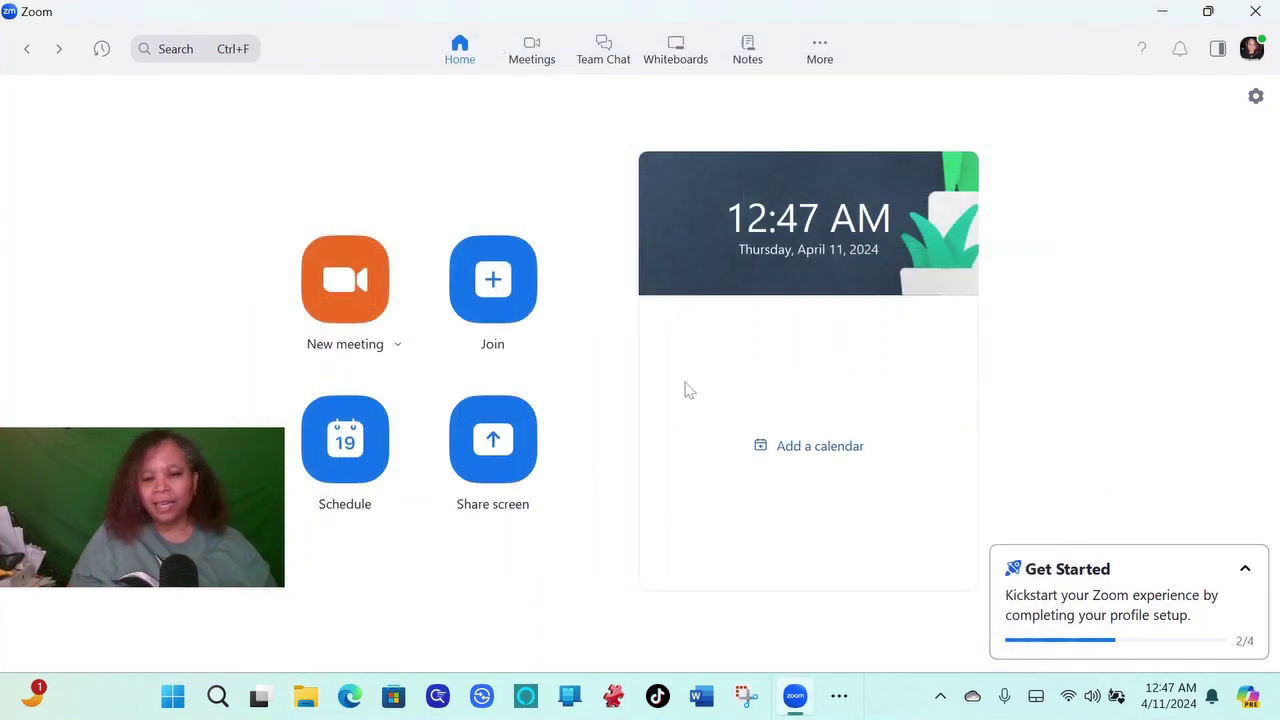